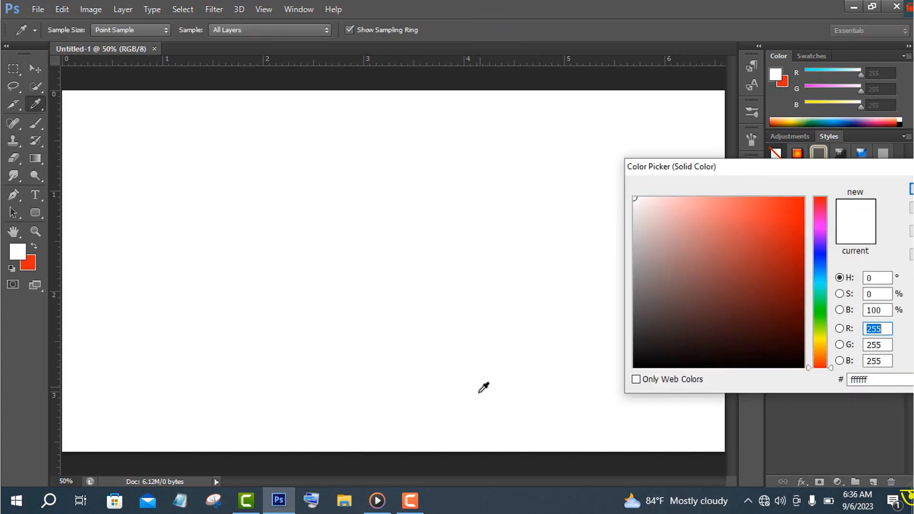
Set the solid color fill layer to black as the canvas background
click(633, 369)
key(Return)
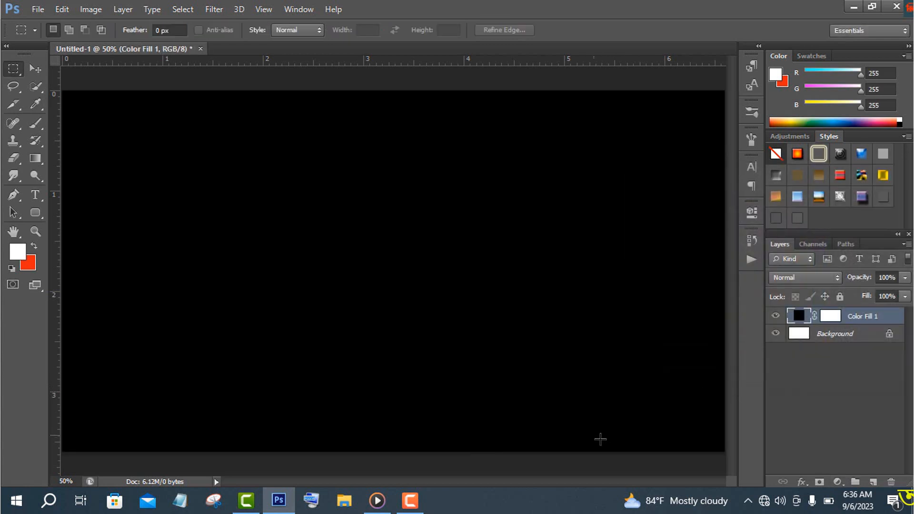
Draw a tall, narrow white ellipse about 70 px wide and 206 px high near the canvas center
click(35, 212)
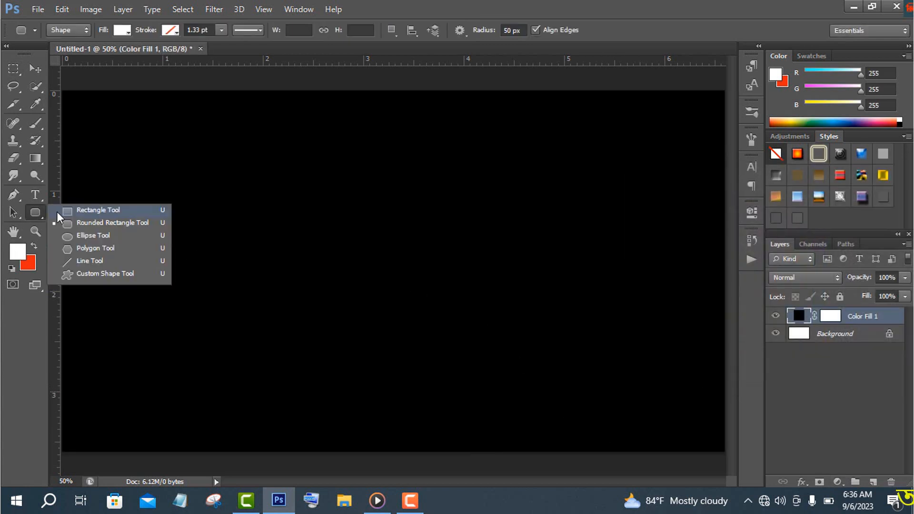
click(89, 235)
drag(367, 212, 390, 280)
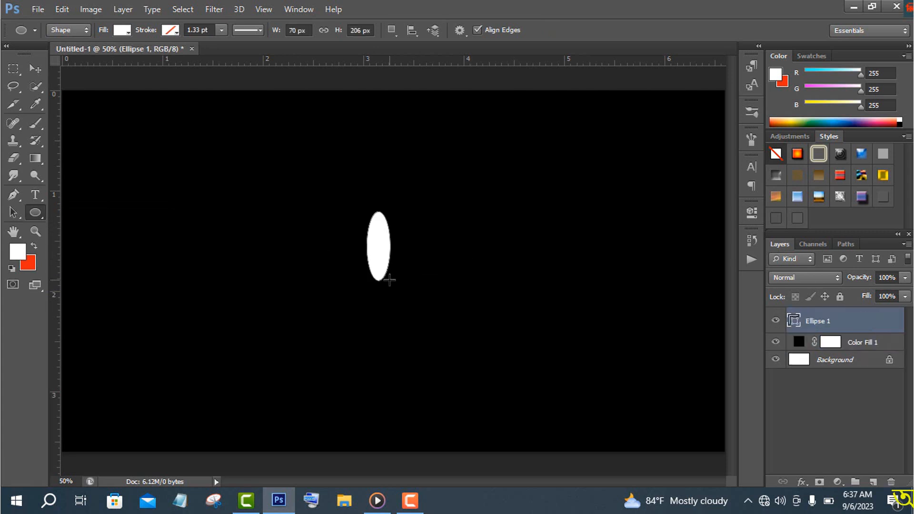
Rasterize the ellipse and apply the Wind filter with the Wind method and direction From the Left
click(212, 10)
mouse_move(260, 218)
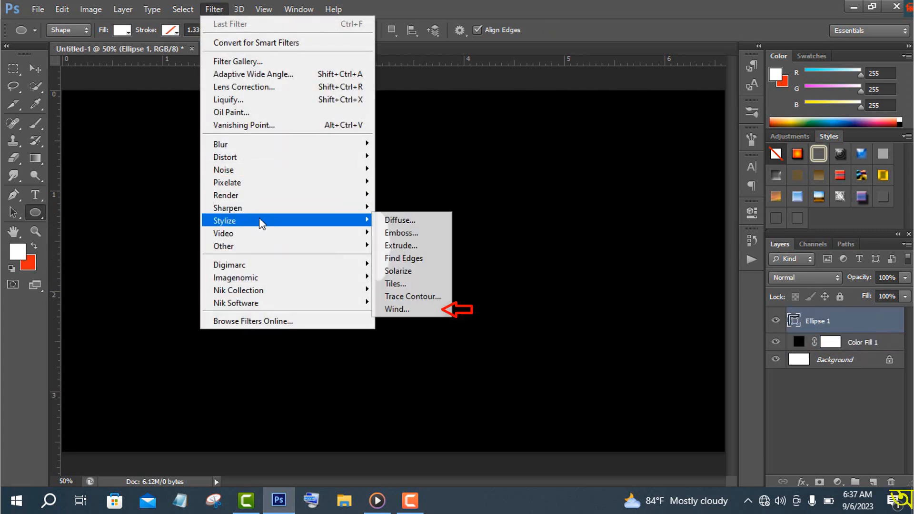
click(401, 307)
click(451, 197)
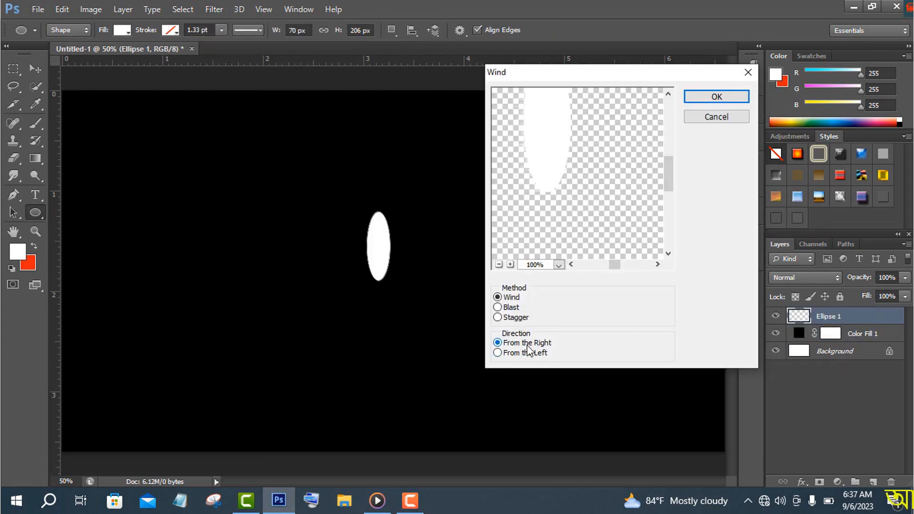
click(498, 353)
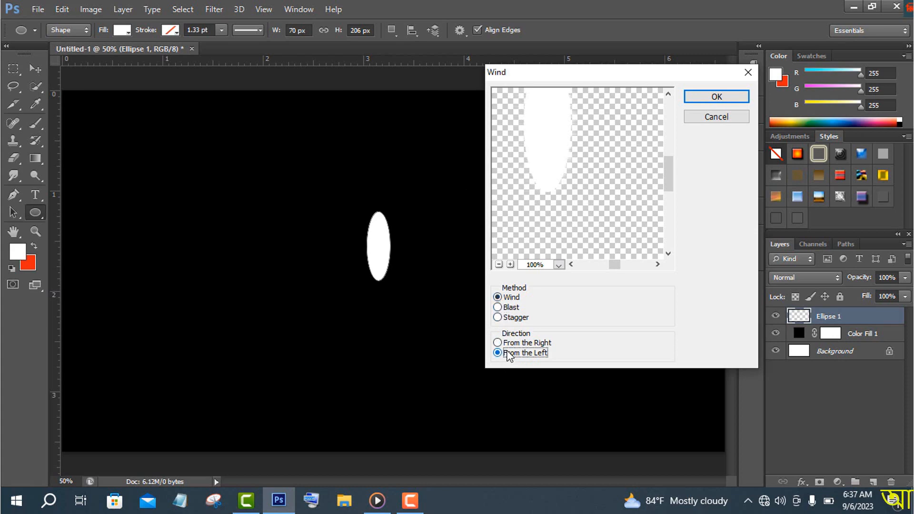
click(717, 97)
Apply the Wind filter to the ellipse three more times, using the Wind method from the left
key(v)
click(213, 9)
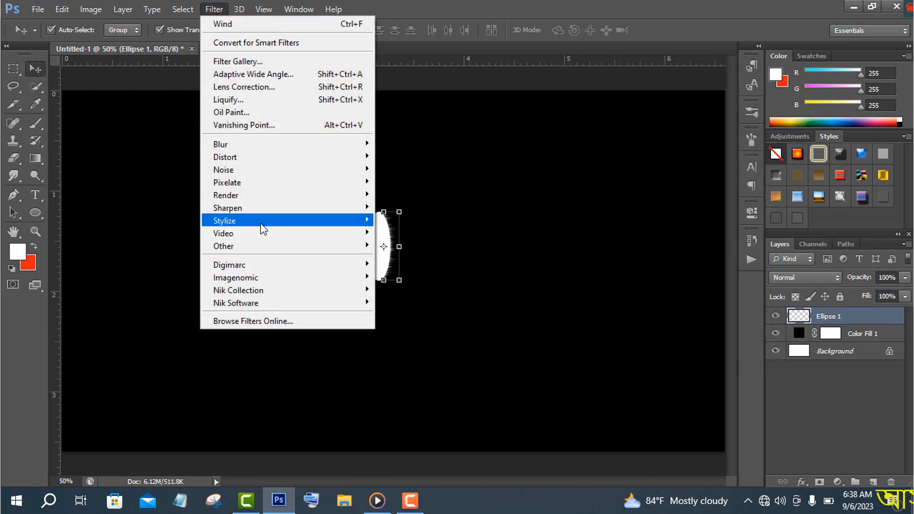
mouse_move(261, 229)
click(457, 310)
click(695, 117)
click(214, 9)
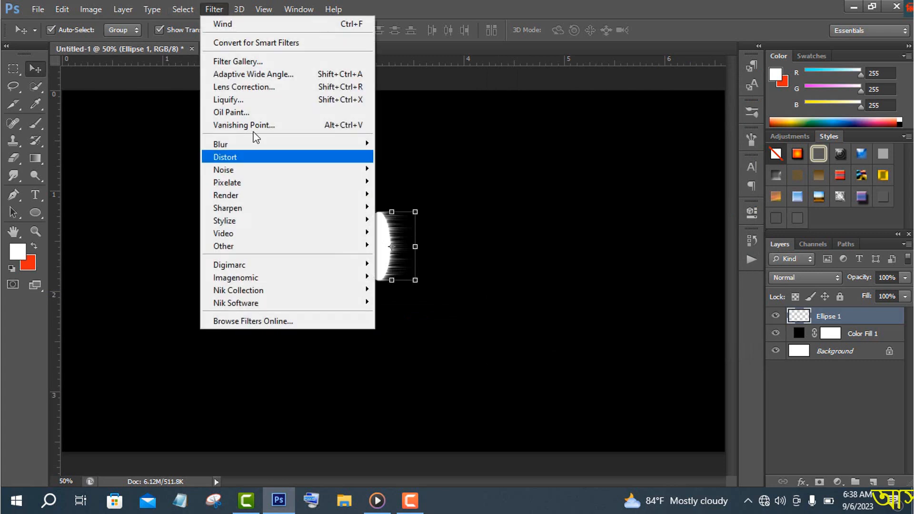
click(419, 309)
click(714, 97)
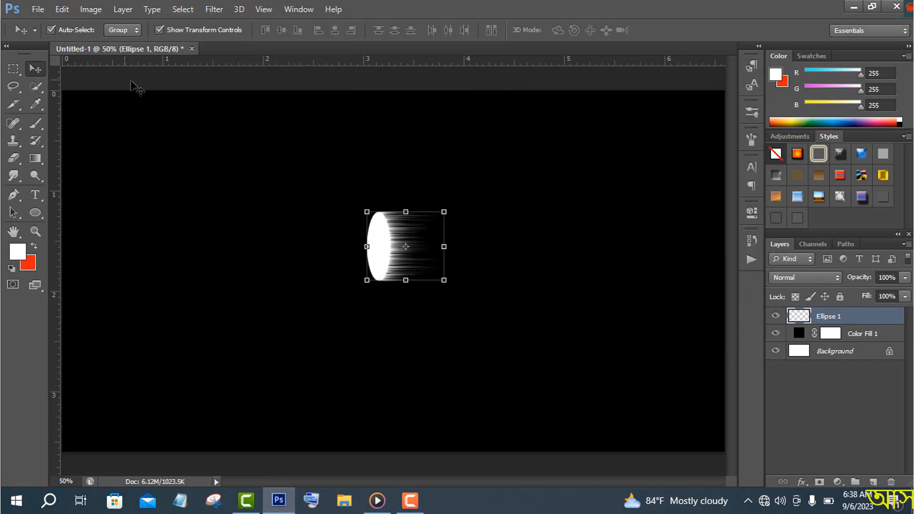
click(213, 9)
click(400, 309)
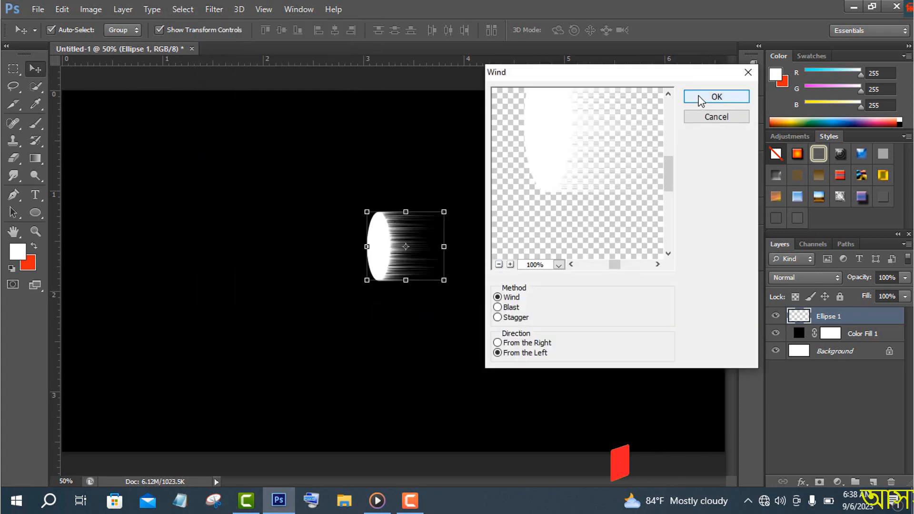
click(709, 97)
Start a Warp transform on the ellipse and pull its left side outward into a sharp point
key(ctrl+t)
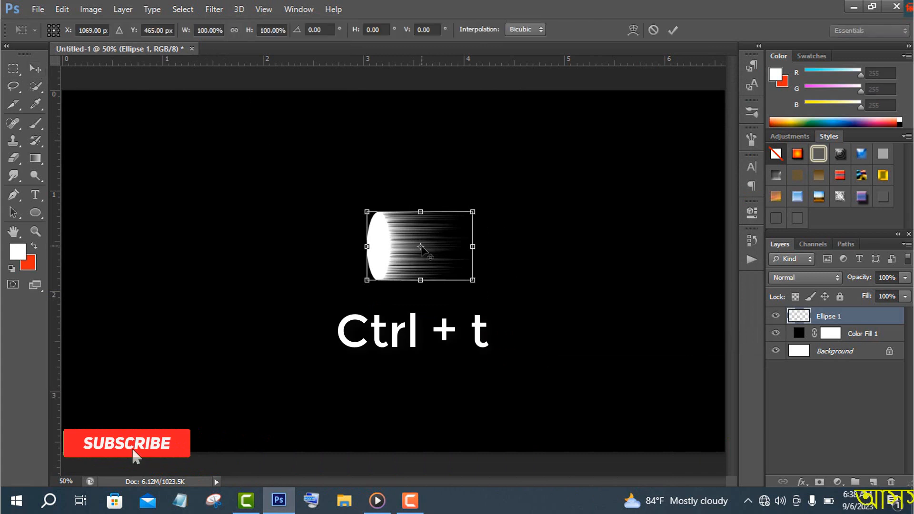
click(633, 30)
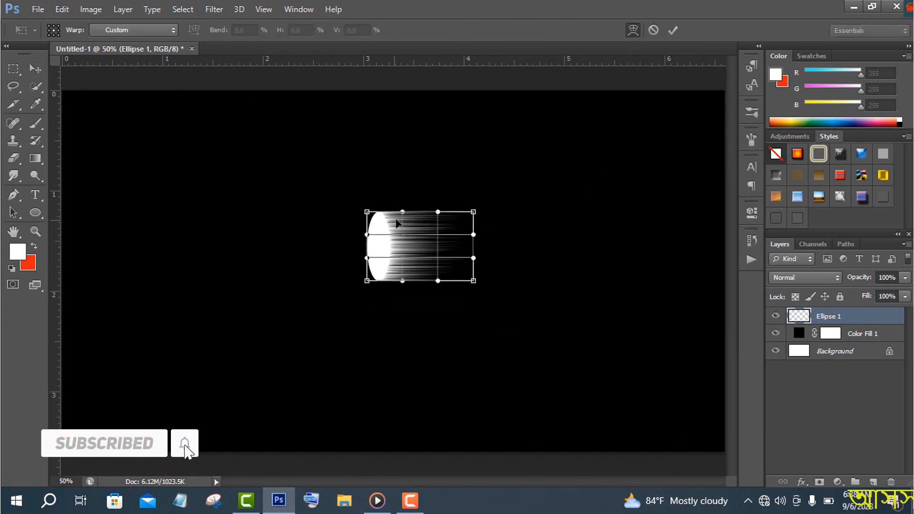
drag(367, 237, 309, 265)
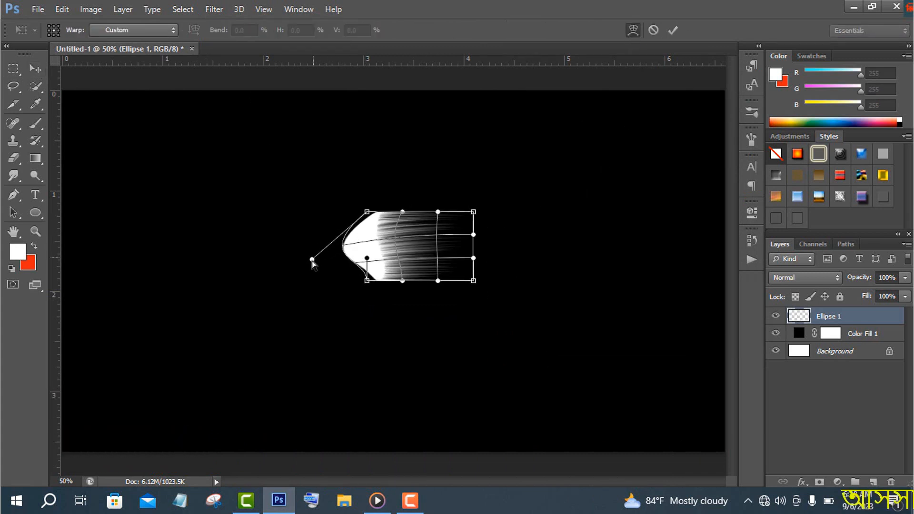
drag(368, 260, 309, 233)
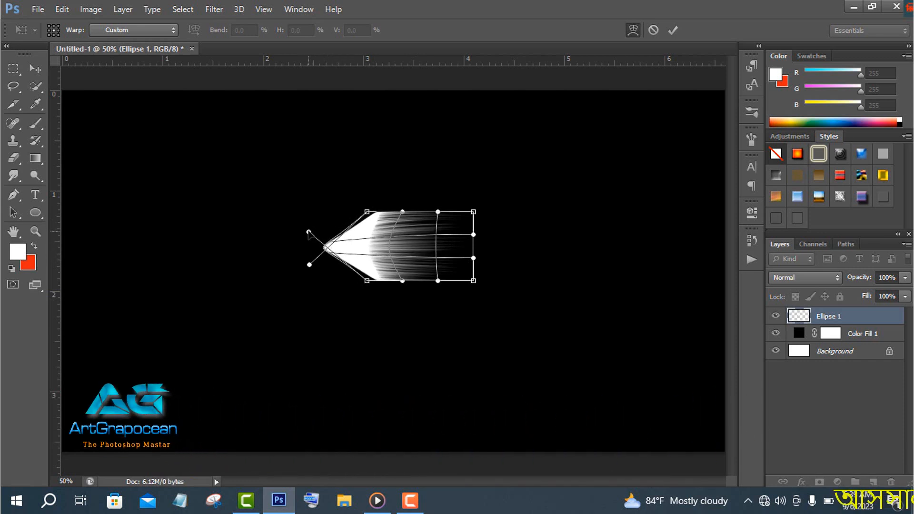
Warp the streaked right end by crossing its corners and bending the edge handles into a curled, tapered petal shape, then apply the warp
drag(474, 281, 547, 212)
drag(473, 211, 553, 273)
drag(403, 212, 424, 203)
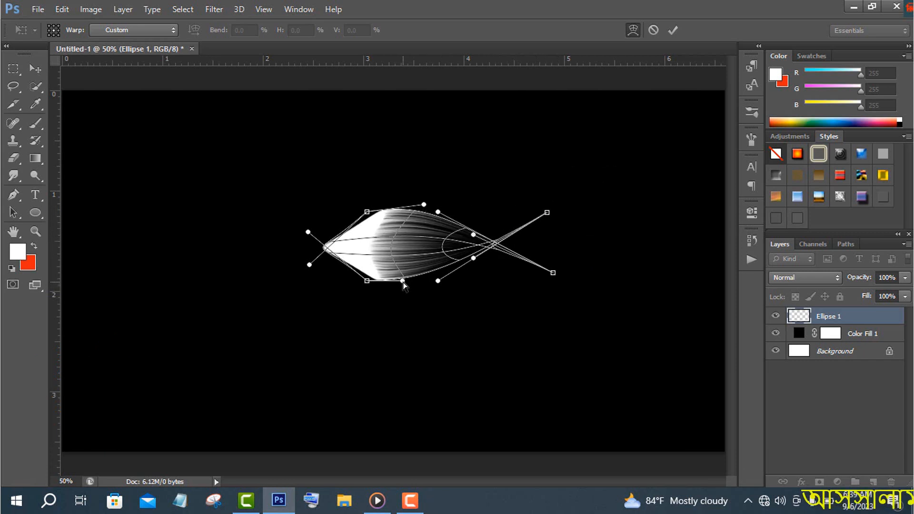
drag(402, 284, 440, 279)
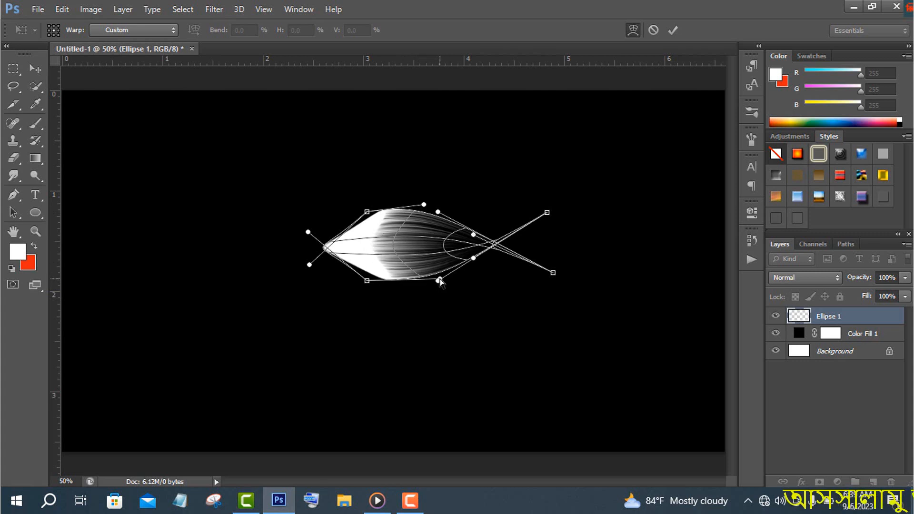
drag(438, 212, 421, 185)
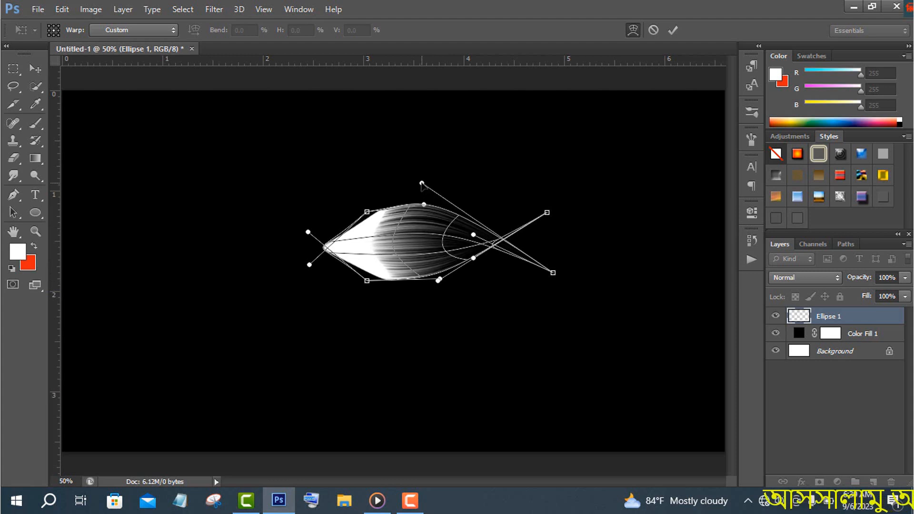
drag(474, 235, 240, 223)
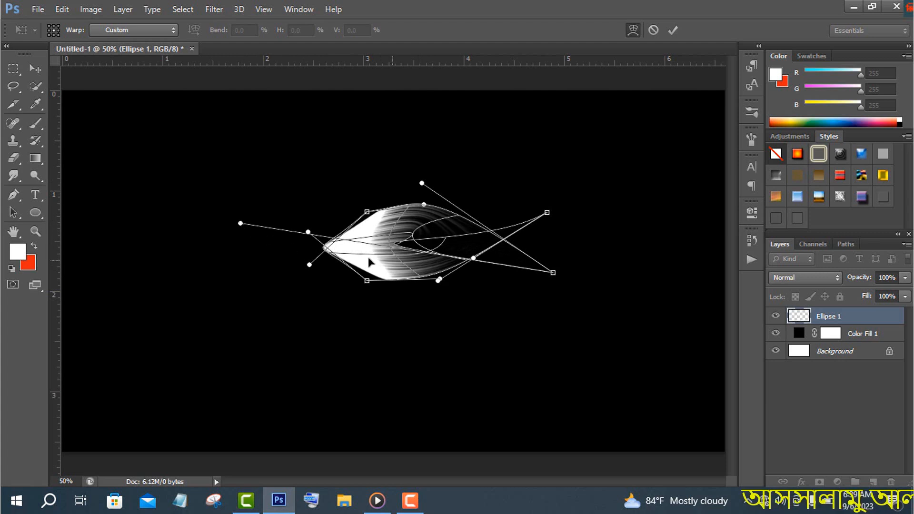
drag(473, 259, 453, 278)
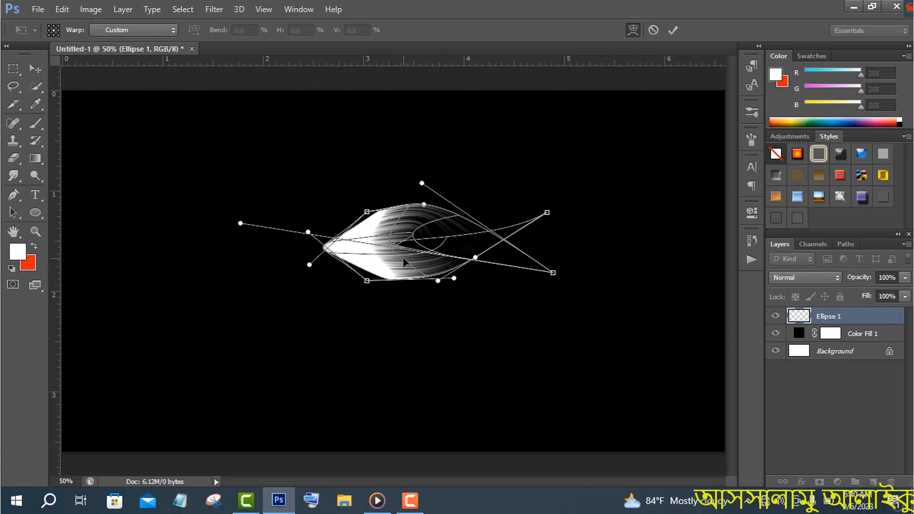
click(673, 30)
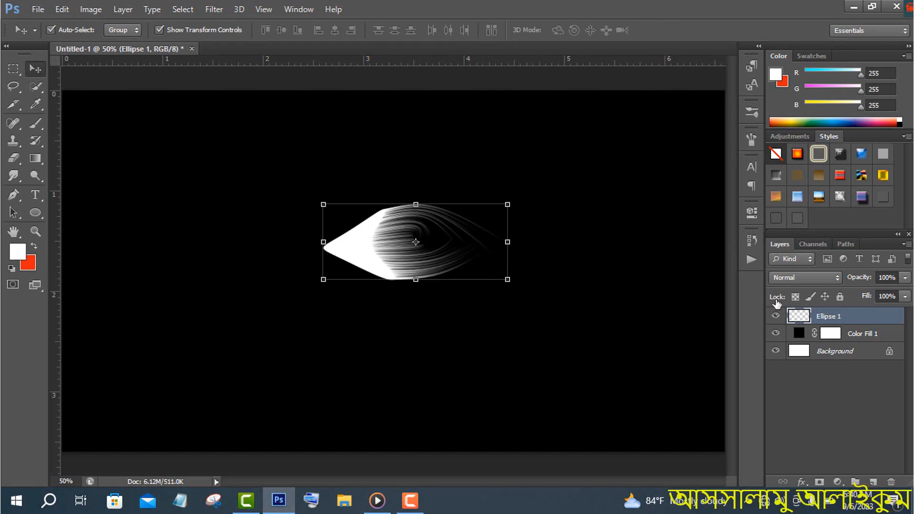
Add a Gradient Overlay to the petal layer with the blue-violet to pink preset and the Reflected style
double_click(800, 316)
click(516, 327)
click(695, 230)
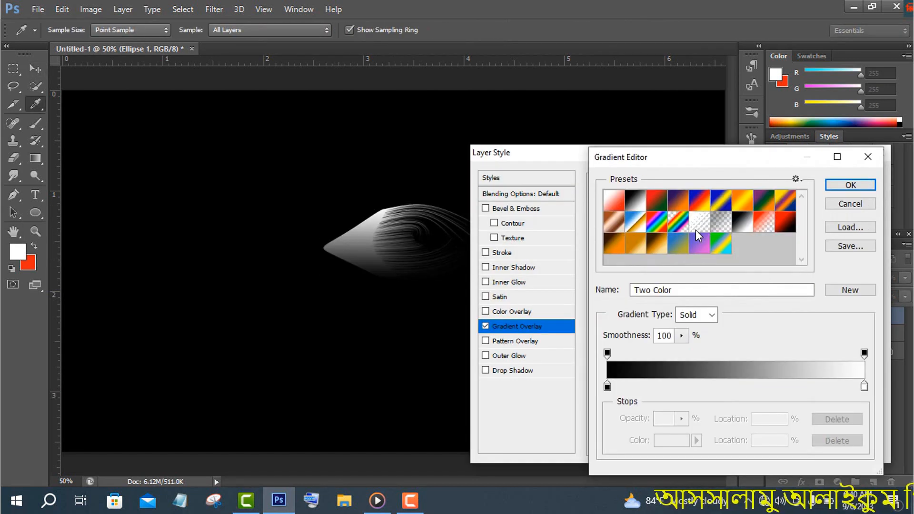
click(701, 244)
click(861, 182)
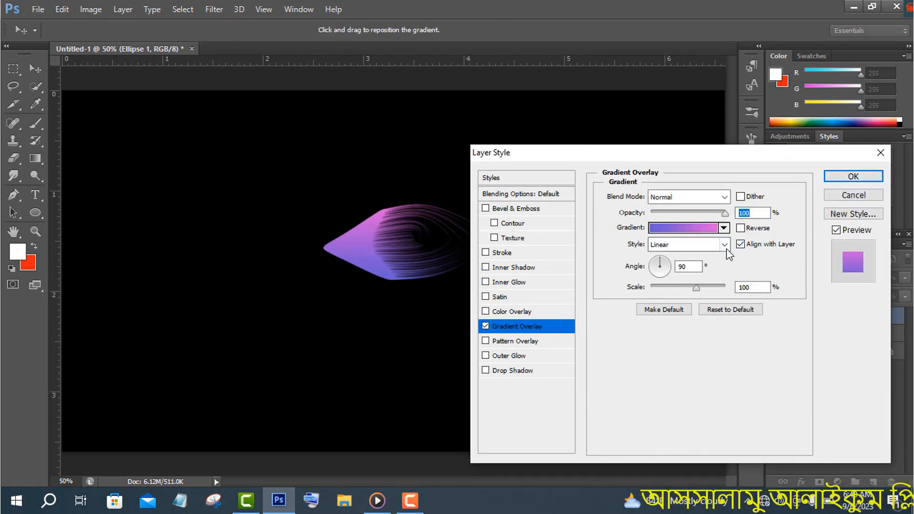
click(686, 244)
click(679, 286)
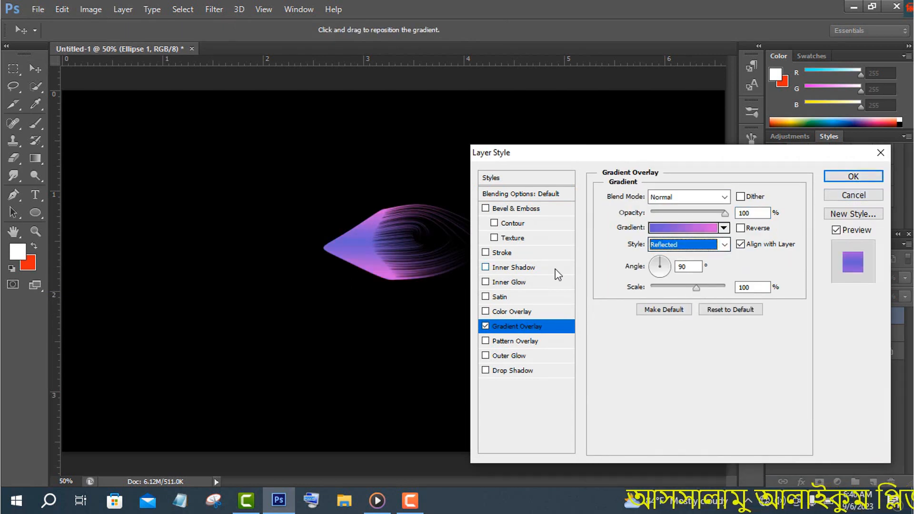
Enable the Bevel & Emboss texture on the petal and choose the pale, nearly white pattern
click(517, 239)
click(672, 211)
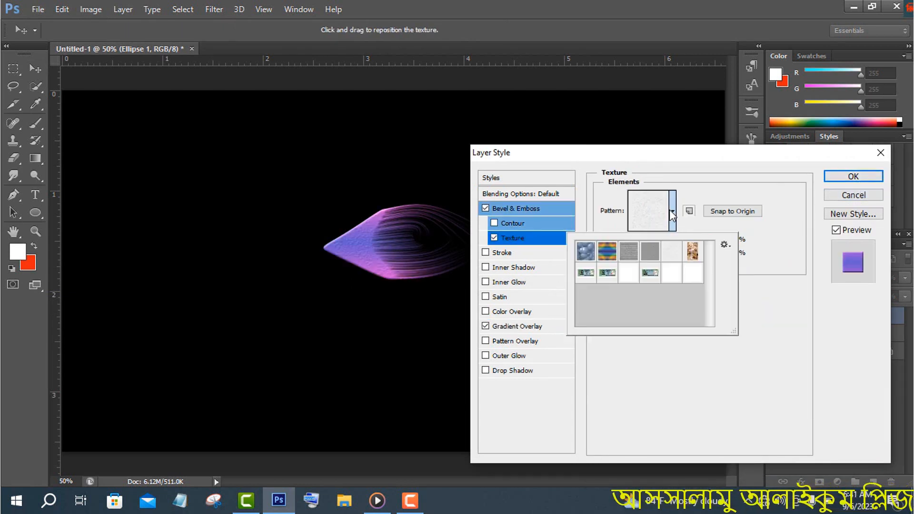
click(692, 252)
click(671, 254)
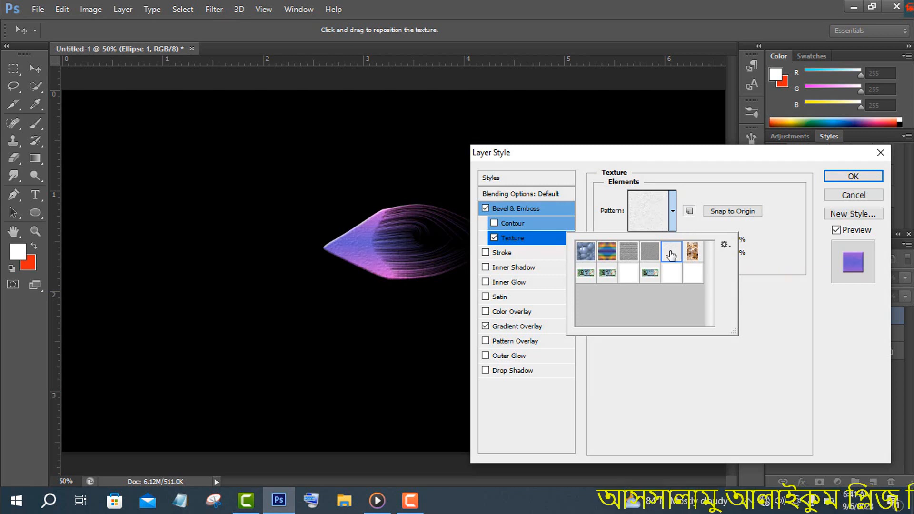
click(763, 288)
Enable the bevel contour with the double-peaked preset and apply the layer style
click(513, 223)
click(656, 200)
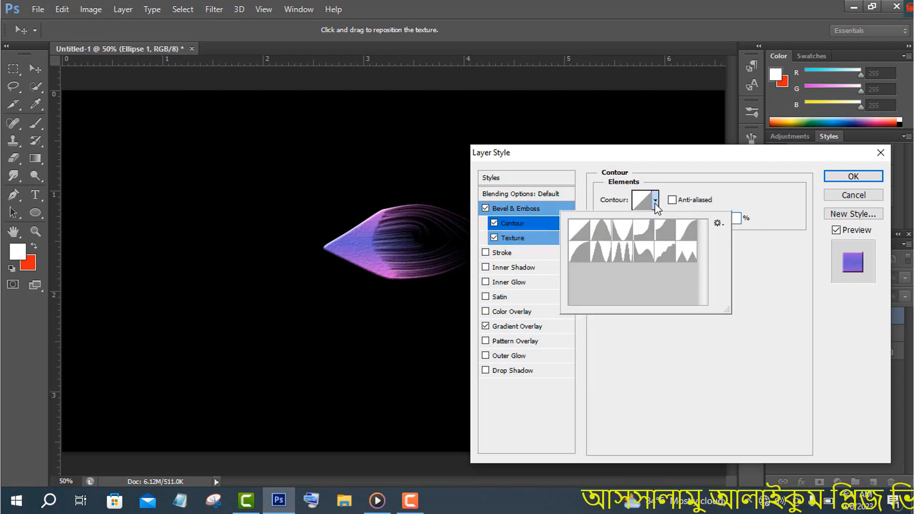
click(624, 252)
click(774, 260)
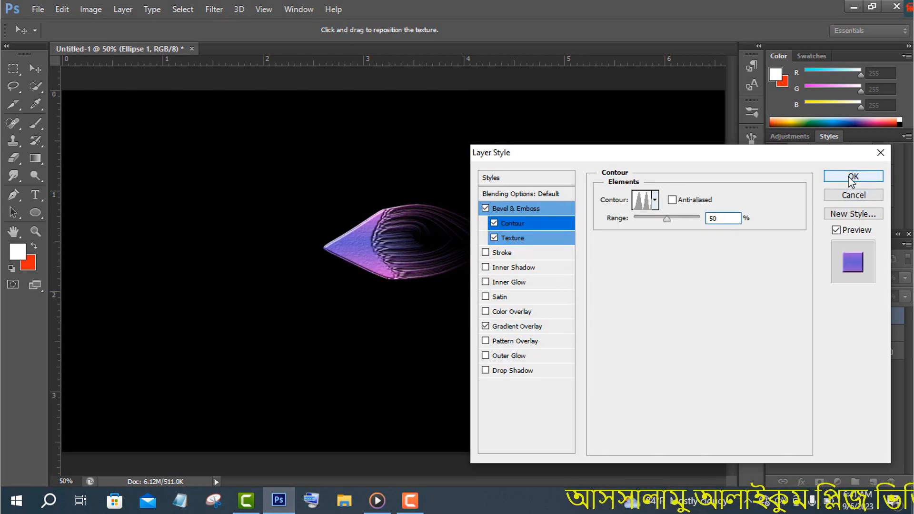
click(853, 176)
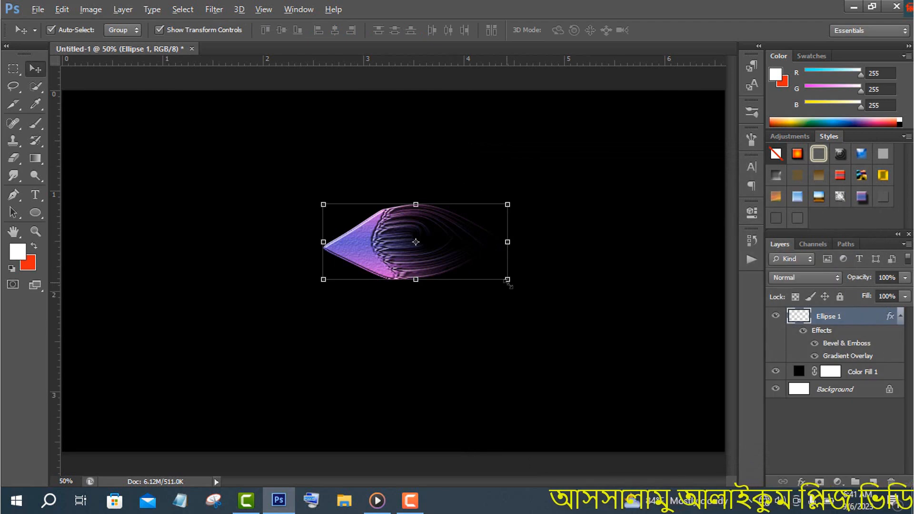
Scale the petal down proportionally about its center
drag(508, 284, 481, 269)
key(Return)
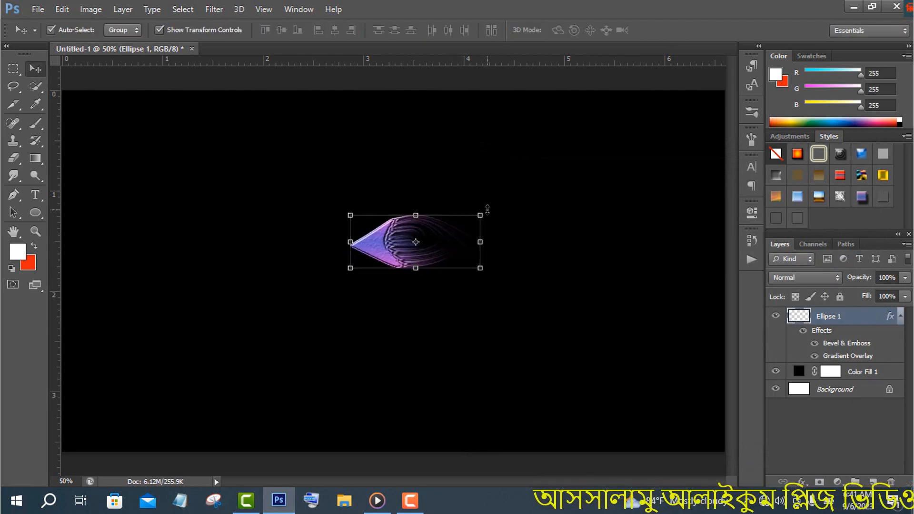
drag(487, 210, 468, 217)
key(Return)
Duplicate the petal layer and rotate the copy 30 degrees around the midpoint of its right edge
drag(831, 316, 873, 482)
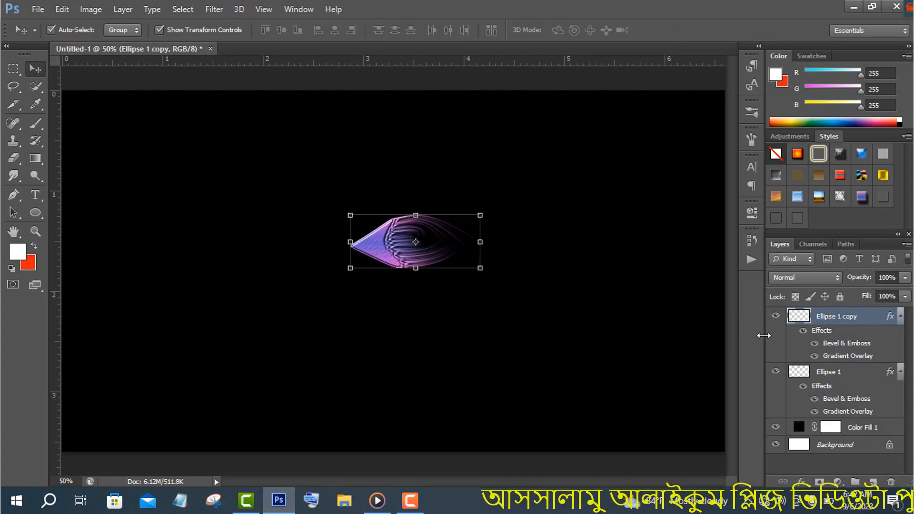
drag(416, 242, 481, 242)
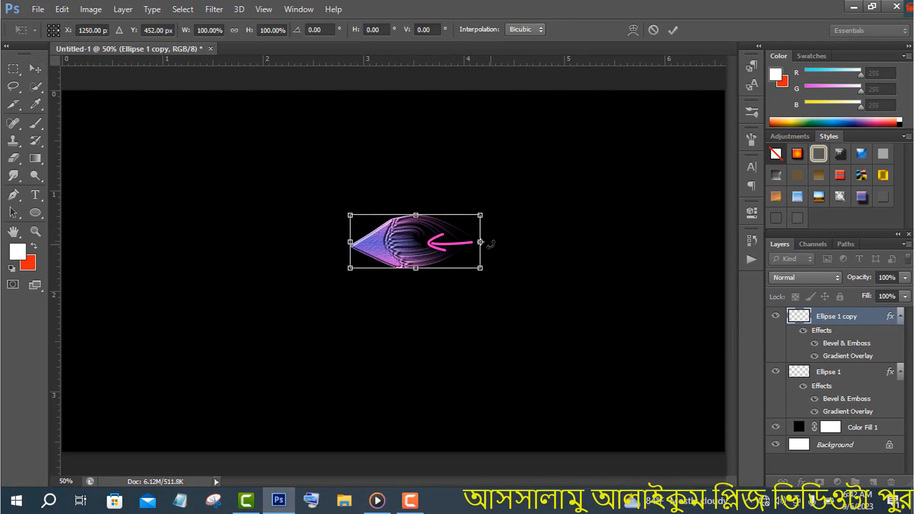
click(320, 30)
click(312, 501)
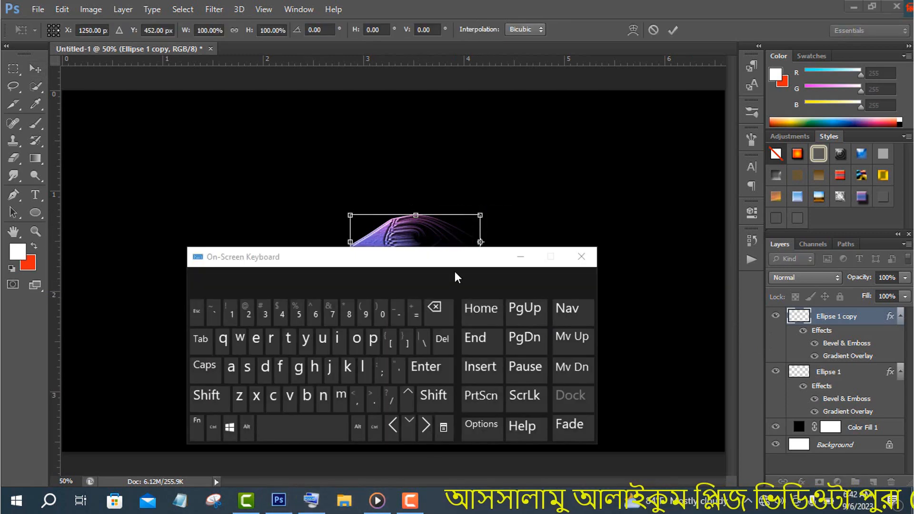
drag(431, 261, 750, 281)
click(315, 30)
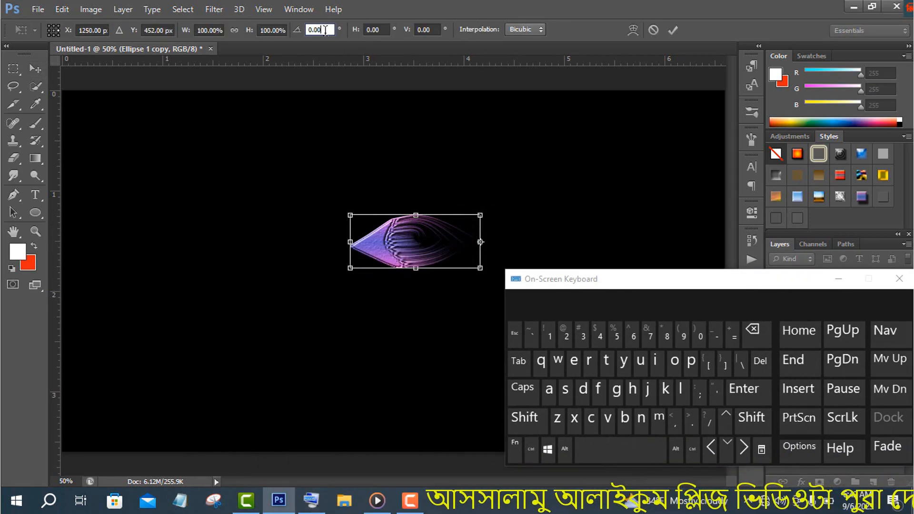
double_click(328, 30)
click(583, 334)
click(701, 336)
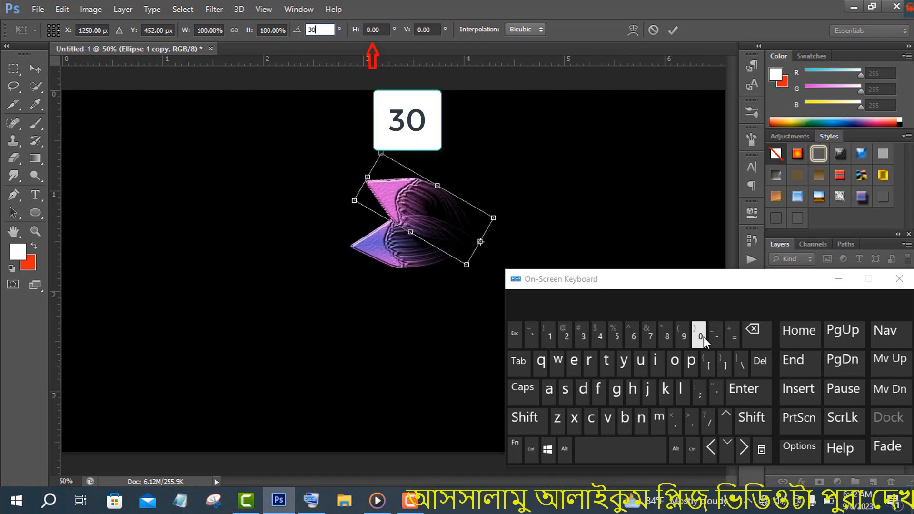
click(839, 279)
click(672, 30)
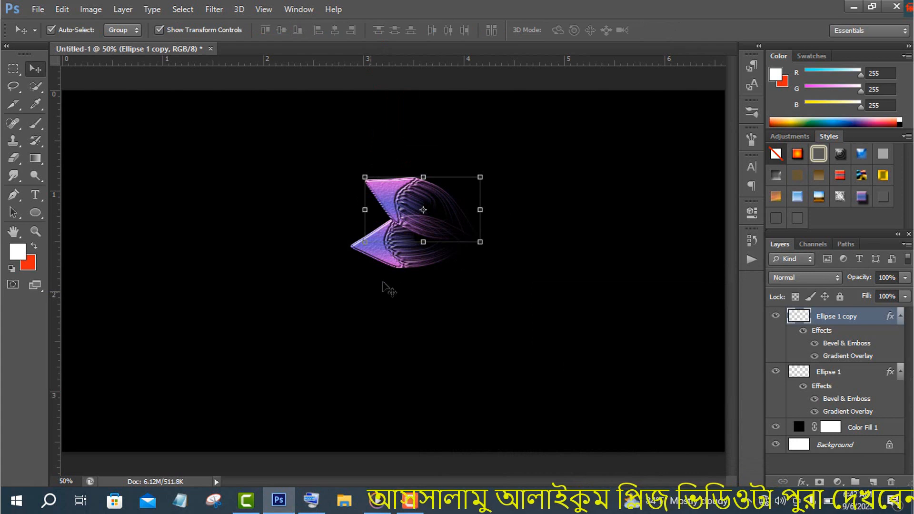
Repeat the 30-degree rotated duplication of the petal until twelve petals form a full flower
key(ctrl+alt+shift+t)
key(ctrl+alt+shift+t)
key(ctrl+alt+shift+t)
key(ctrl+alt+shift+t)
key(ctrl+alt+shift+t)
key(ctrl+alt+shift+t)
key(ctrl+alt+shift+t)
key(ctrl+alt+shift+t)
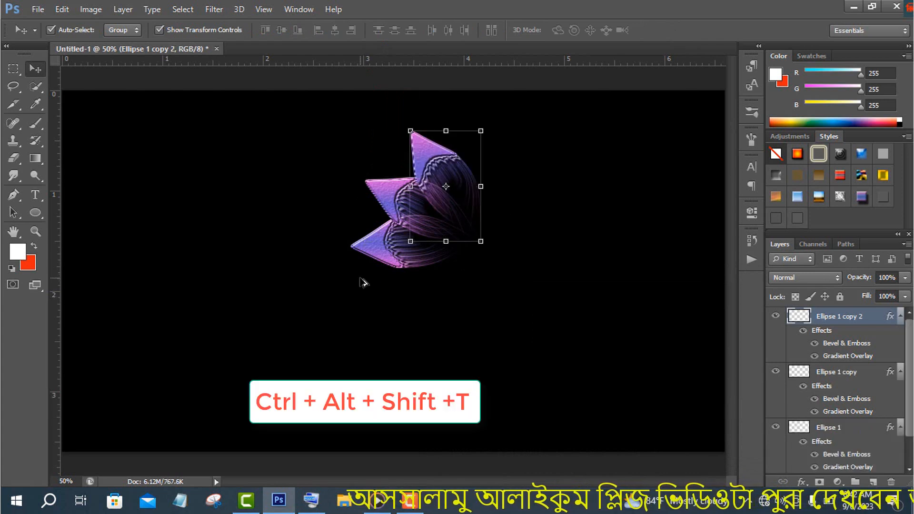
key(ctrl+alt+shift+t)
key(ctrl+alt+shift+t)
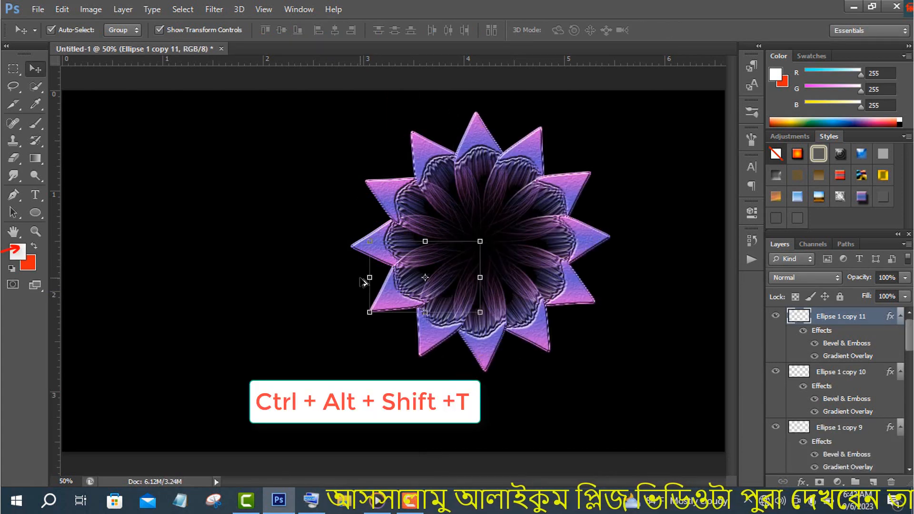
Paint one soft white dab with the 257 px brush on a new layer above the petals
key(b)
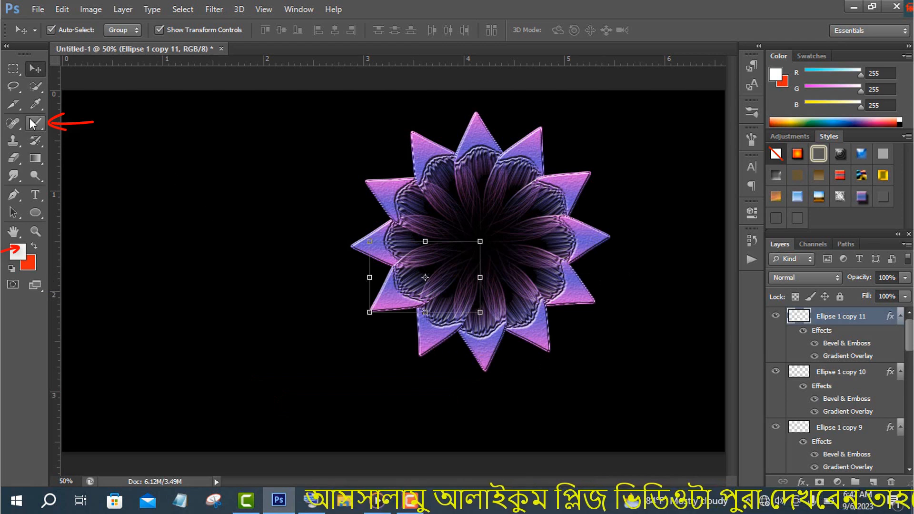
click(212, 203)
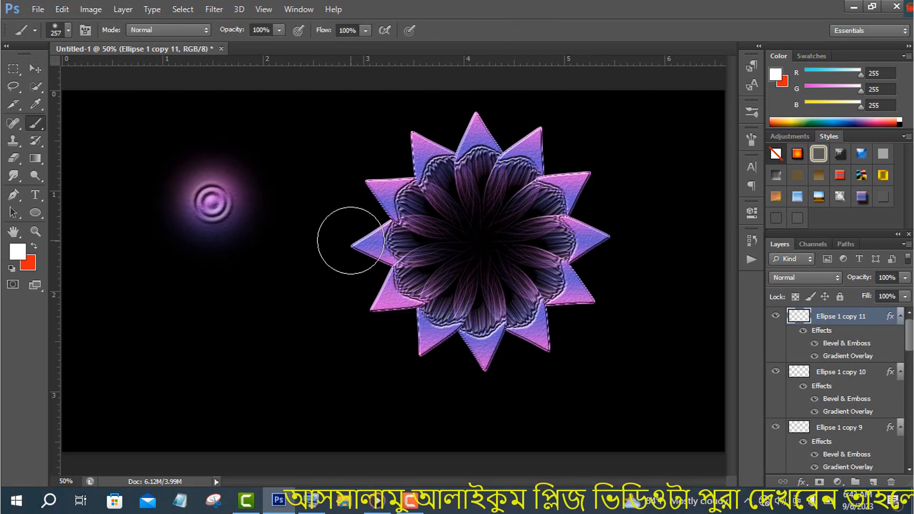
key(ctrl+z)
click(871, 482)
click(205, 263)
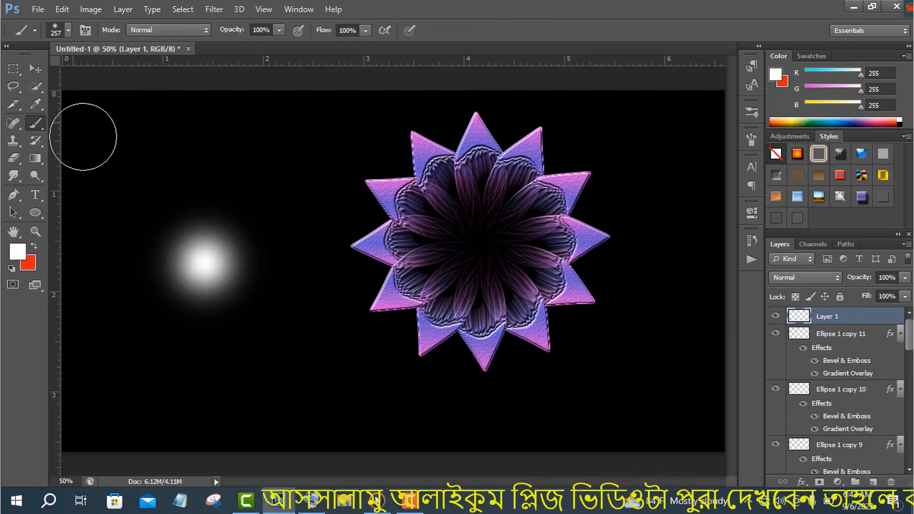
Move the white dab onto the flower's center and copy the petal's layer style to its layer
key(v)
mouse_move(224, 286)
mouse_down()
mouse_move(479, 275)
mouse_move(495, 273)
mouse_move(496, 256)
mouse_up()
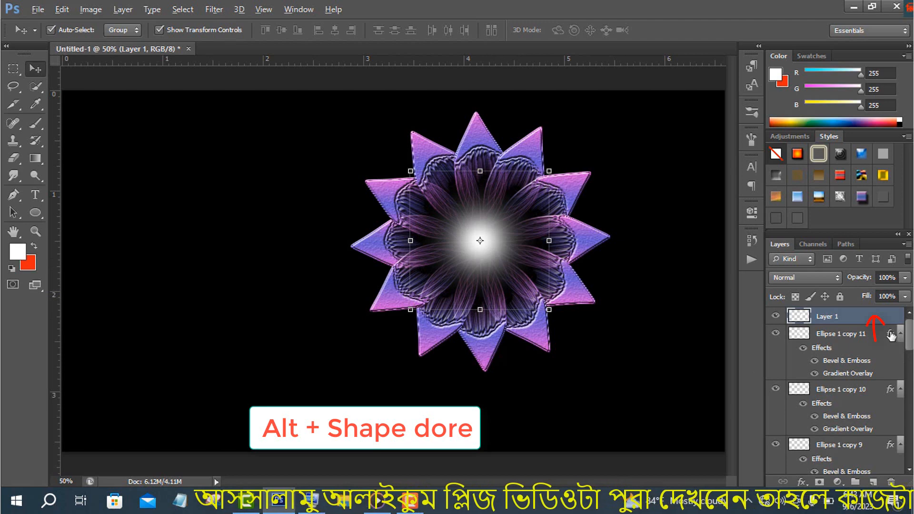
drag(892, 337, 910, 448)
Select all the flower's layers, shift the flower left and slightly up, and scale it to about 65% around its center
shift+click(826, 393)
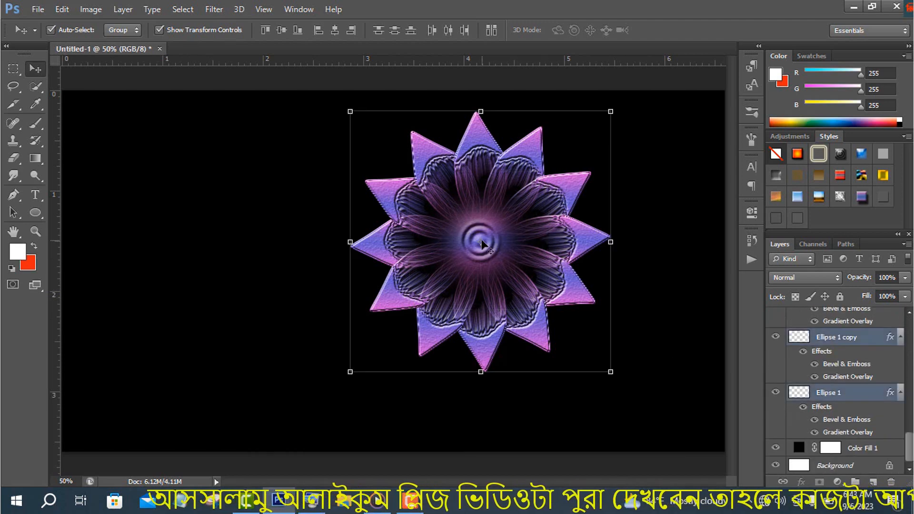
drag(531, 281, 431, 271)
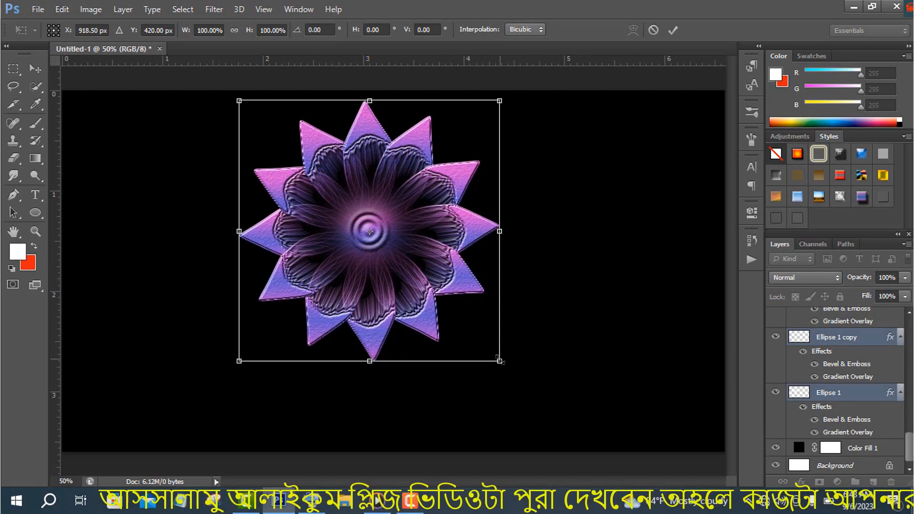
drag(500, 361, 462, 305)
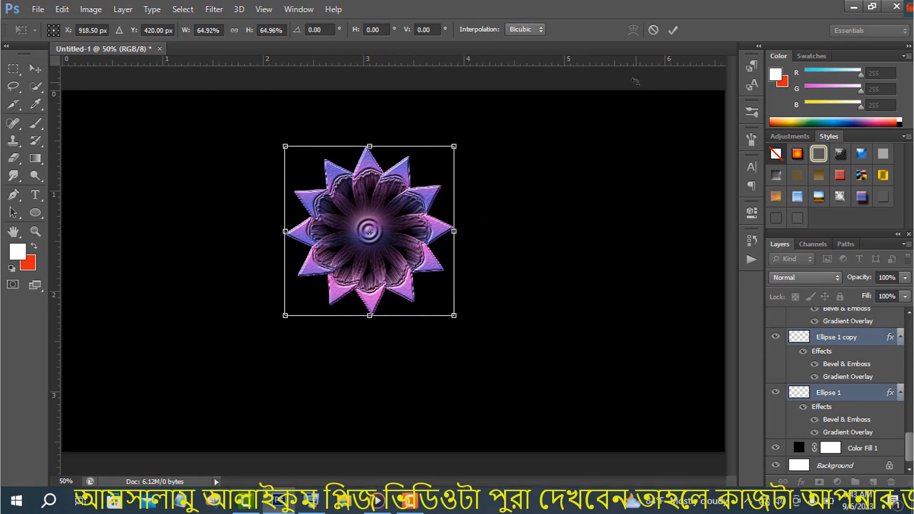
click(673, 30)
Duplicate all the selected flower layers and scale the copies to about 83% around the flower's center
drag(910, 458, 910, 329)
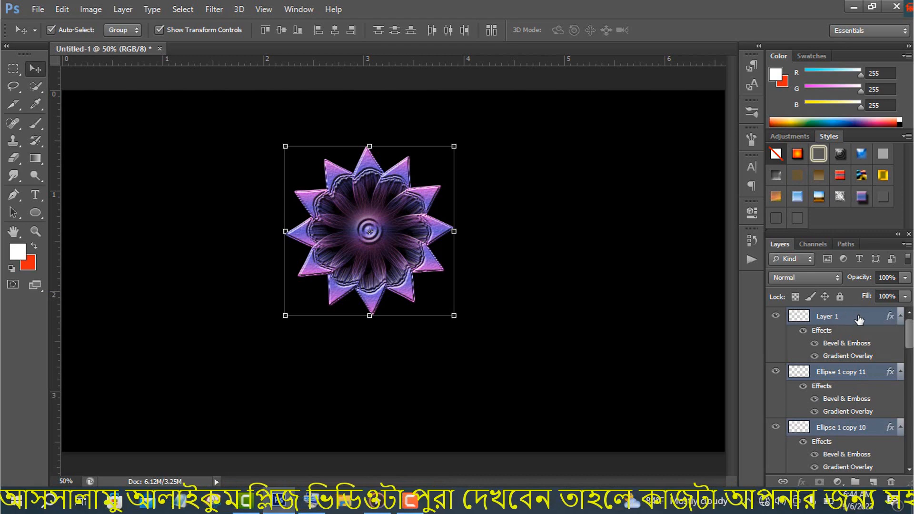
right_click(859, 320)
click(667, 106)
click(583, 150)
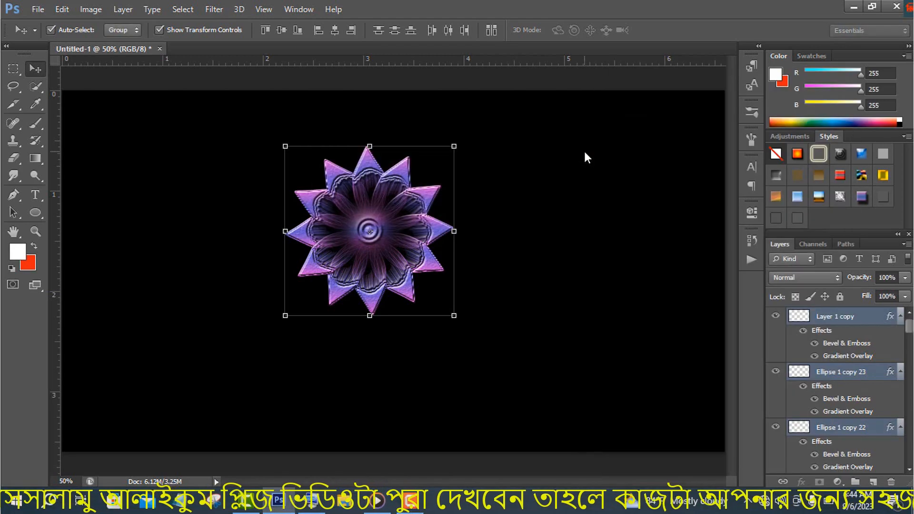
drag(453, 315, 441, 303)
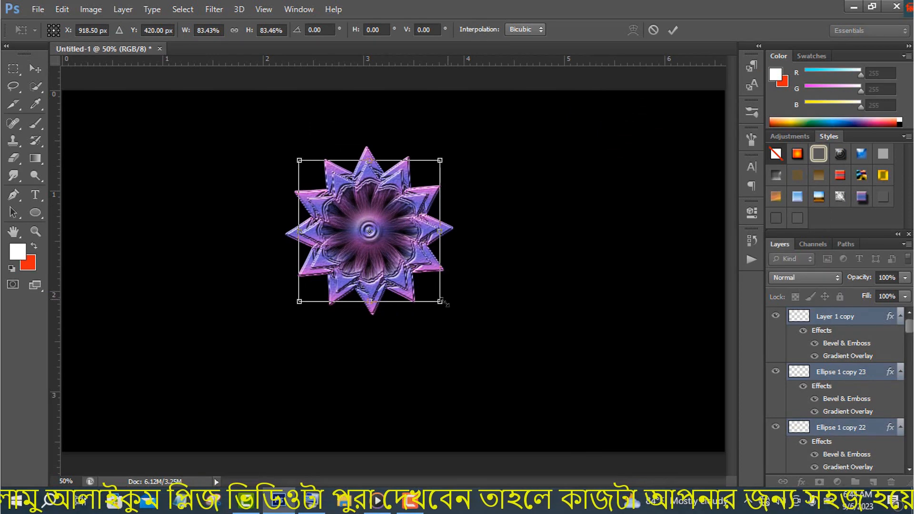
click(669, 36)
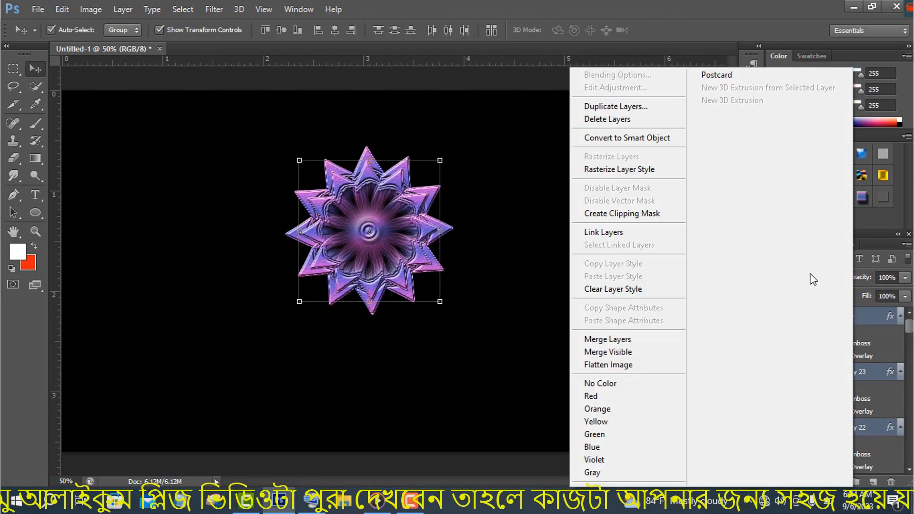
Duplicate the smaller flower's layers once more and scale the new copies to about 79% around the center
right_click(856, 317)
click(636, 109)
click(582, 152)
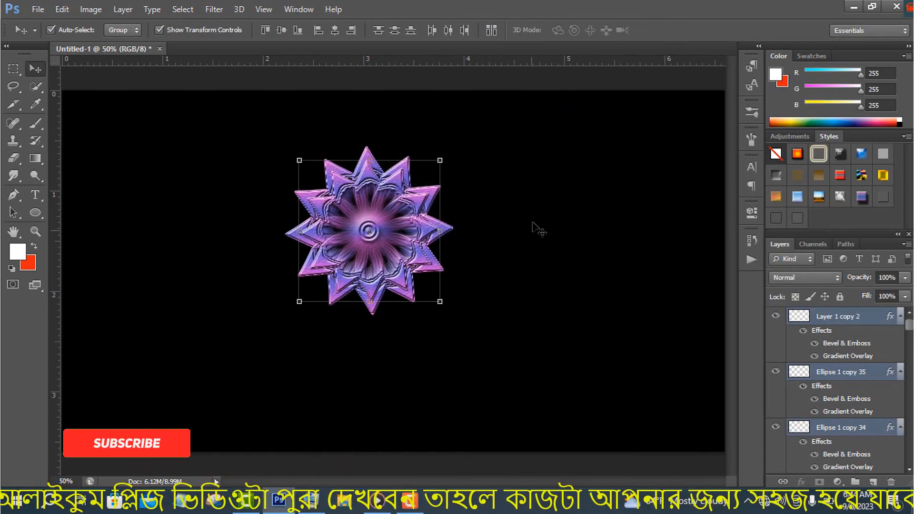
drag(440, 302, 425, 287)
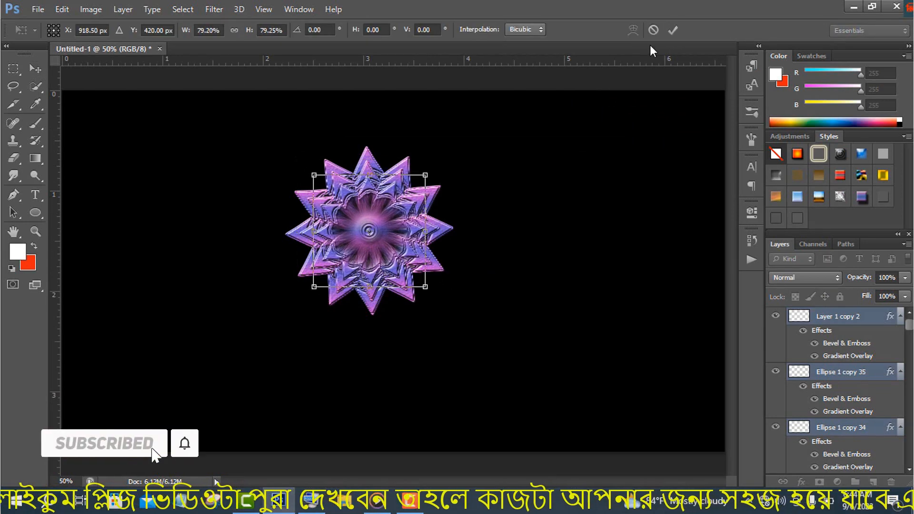
click(672, 33)
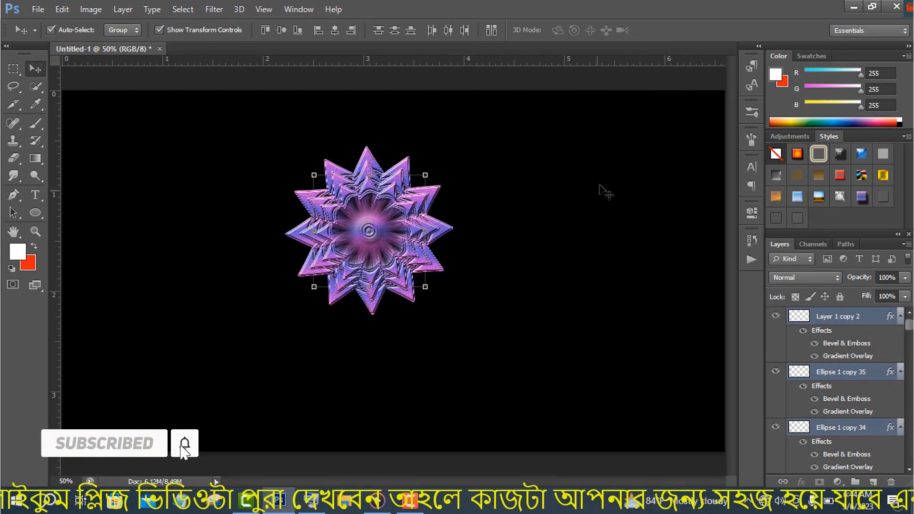
right_click(861, 318)
Draw a curved stem with the Pen tool above the topmost layer, from the flower's center down to the canvas bottom
click(861, 316)
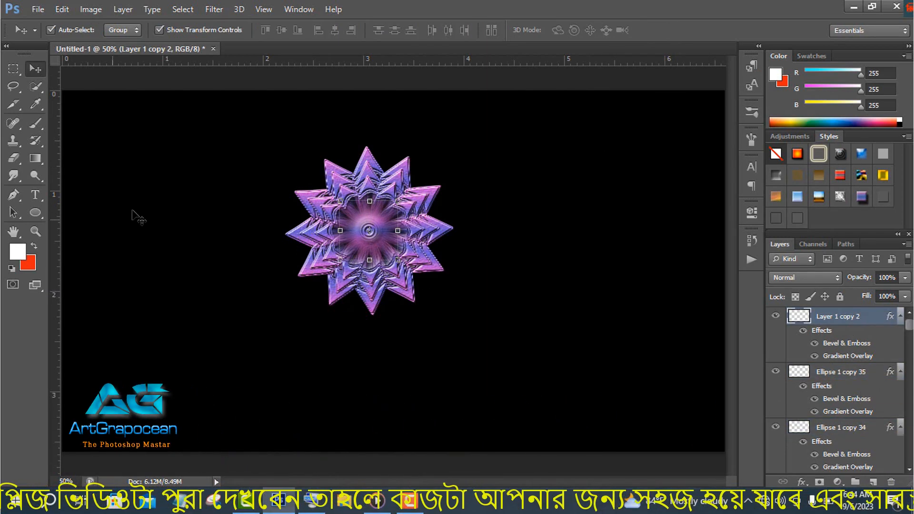
click(13, 194)
click(371, 233)
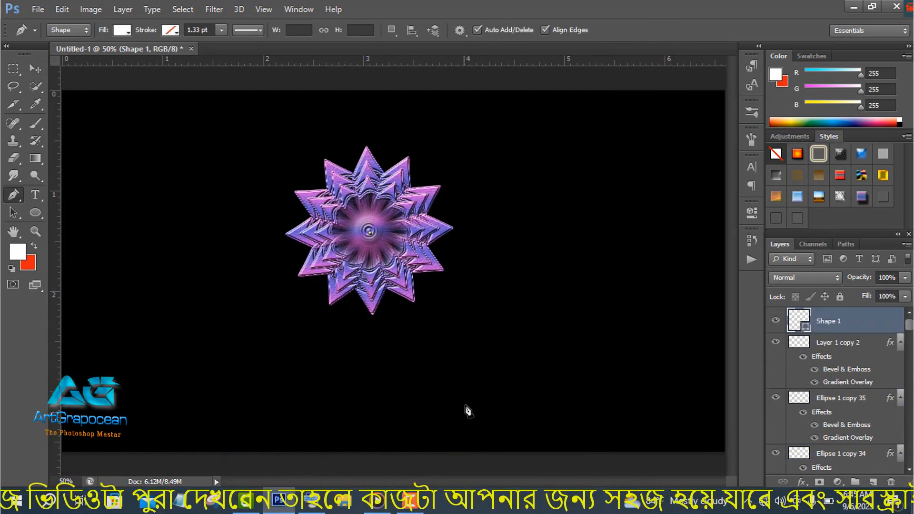
drag(463, 433, 489, 352)
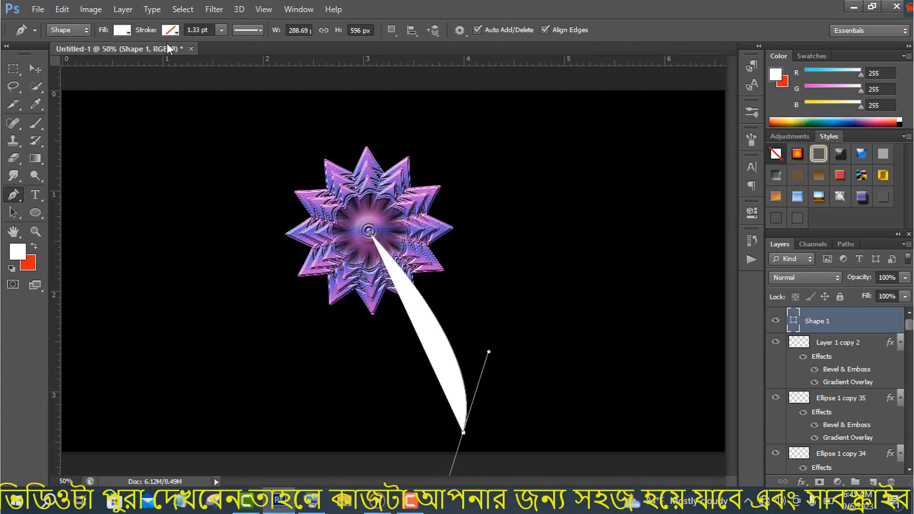
Remove the stem shape's fill and give it a pink stroke
click(122, 30)
click(65, 57)
click(170, 30)
click(145, 108)
key(v)
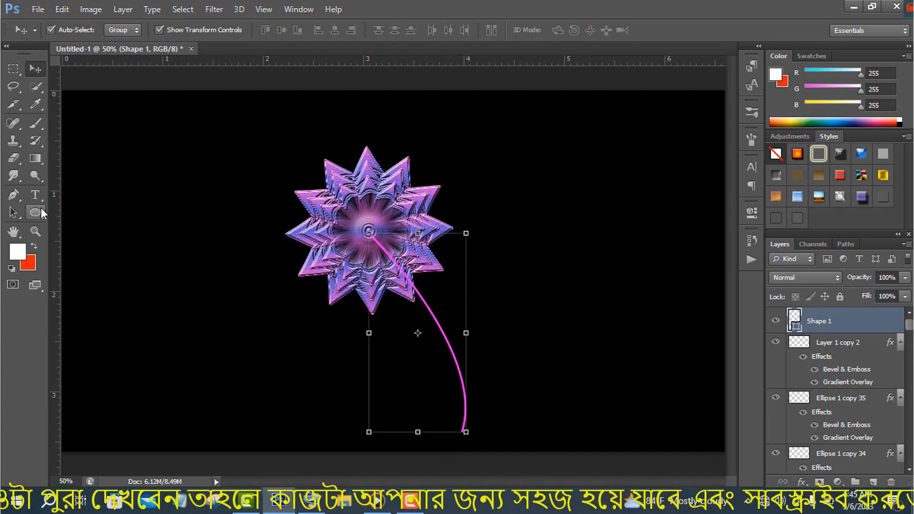
Adjust the stem's curve and close it with a second curved edge, forming a narrow tapered outline
key(p)
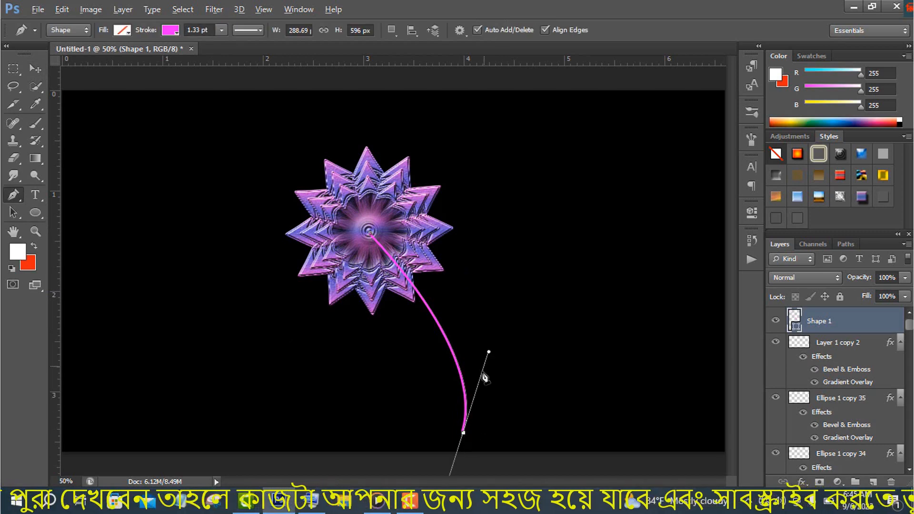
drag(489, 352, 466, 282)
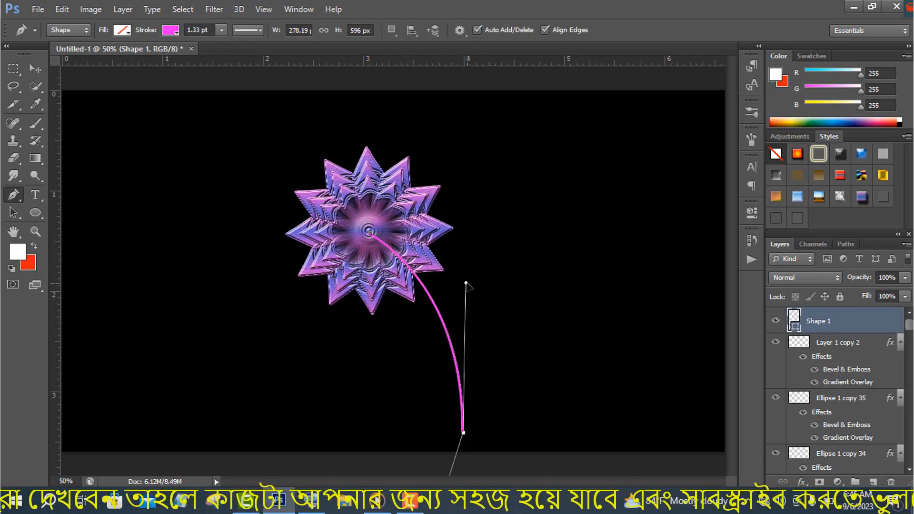
alt+click(464, 433)
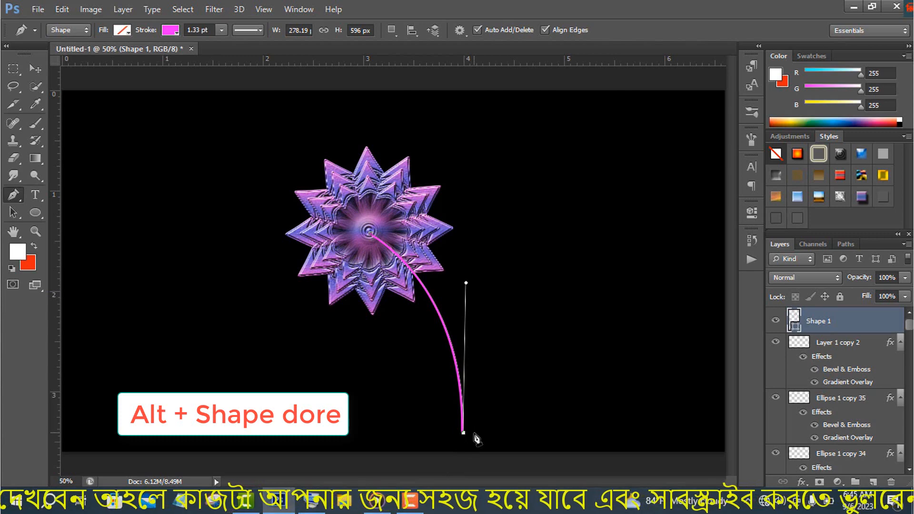
click(475, 433)
click(372, 237)
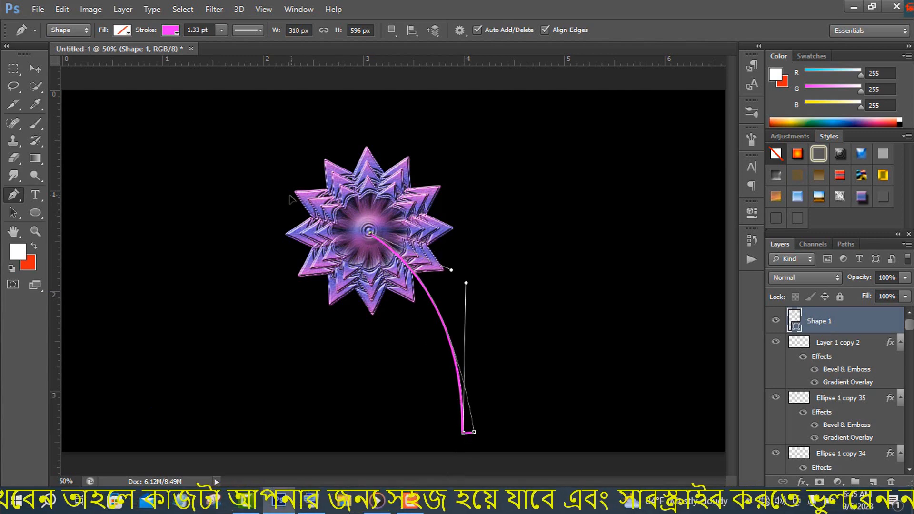
key(Return)
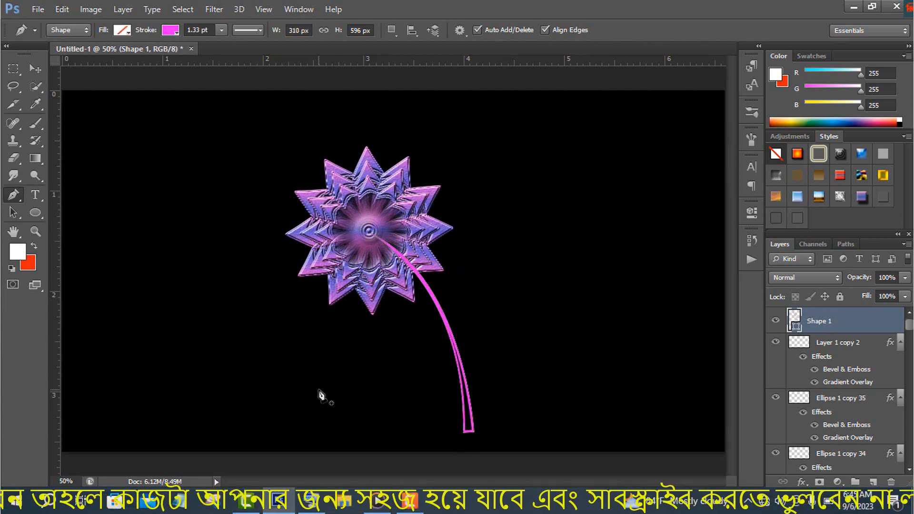
Copy the flower's layer style to the stem and group the stem with all the flower layers
click(37, 69)
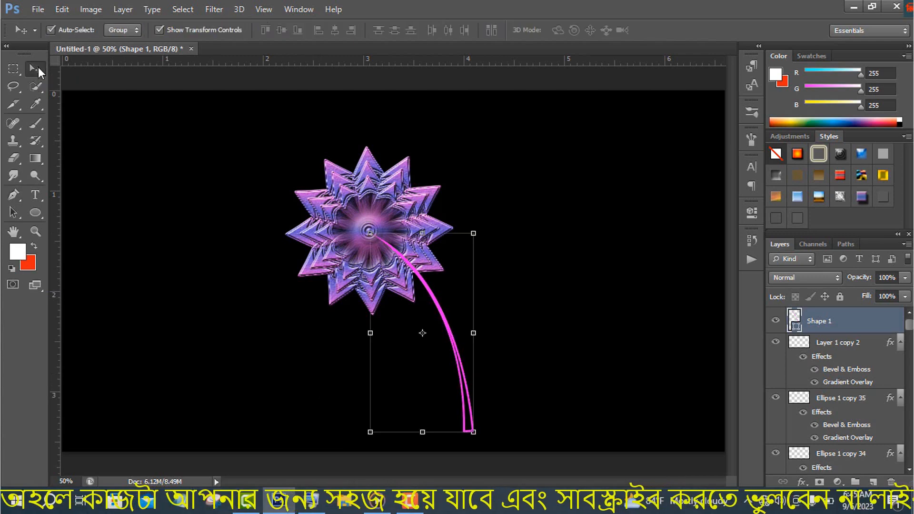
drag(893, 342, 910, 455)
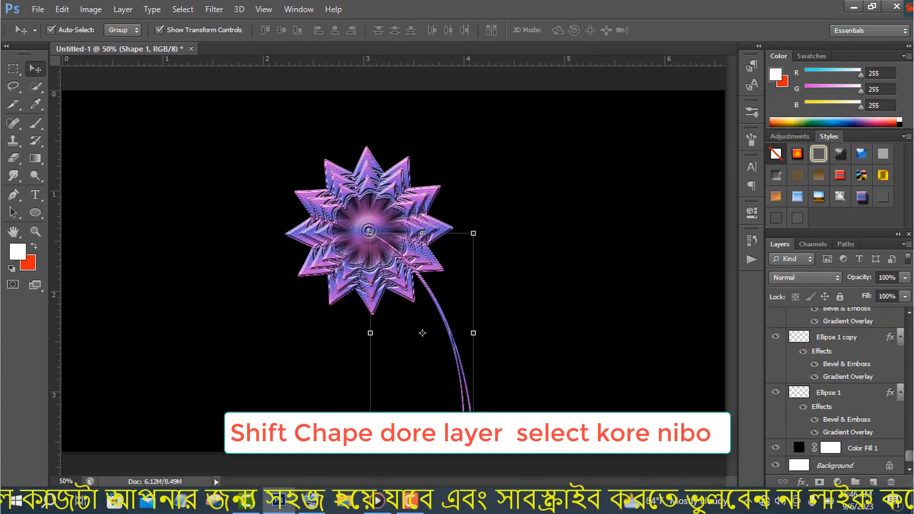
shift+click(840, 397)
key(ctrl+g)
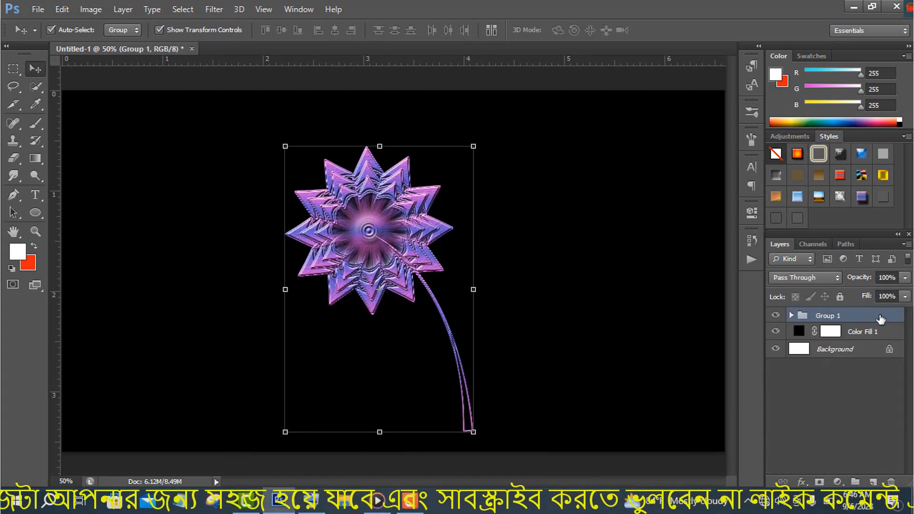
Duplicate the flower group twice and move the topmost copy to the right of the original
drag(866, 317, 877, 484)
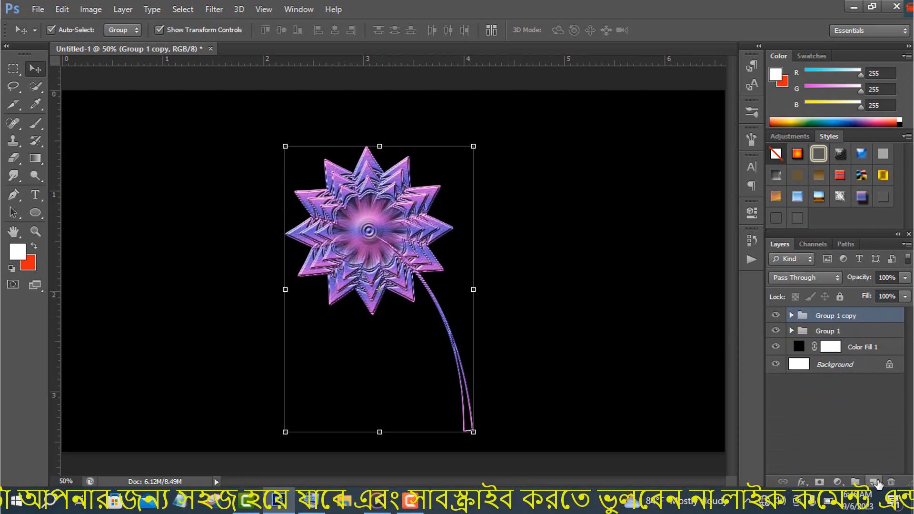
key(ctrl+j)
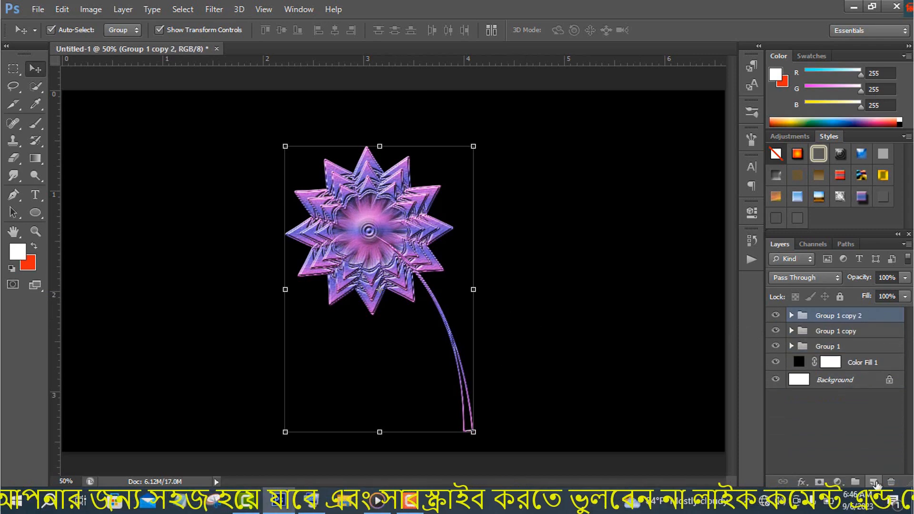
drag(408, 228, 493, 228)
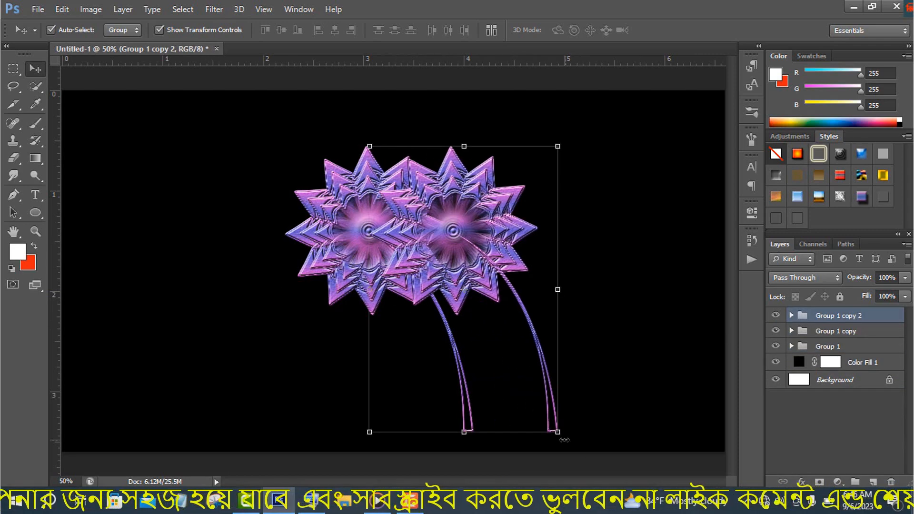
Rotate the topmost flower copy 21.26 degrees clockwise and place it higher and farther right
drag(565, 441, 500, 453)
drag(503, 219, 560, 163)
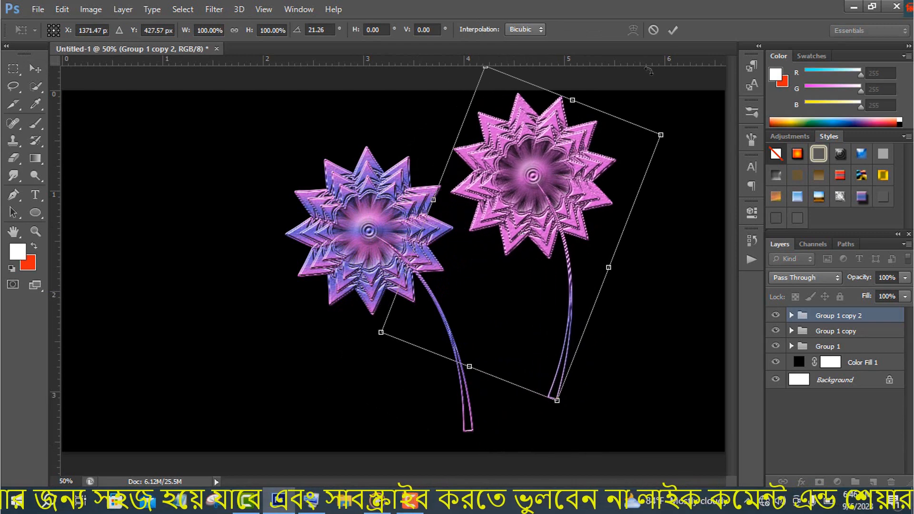
key(Return)
Move the other flower copy to the left of the original and raise the original flower toward the canvas top
drag(395, 249, 230, 236)
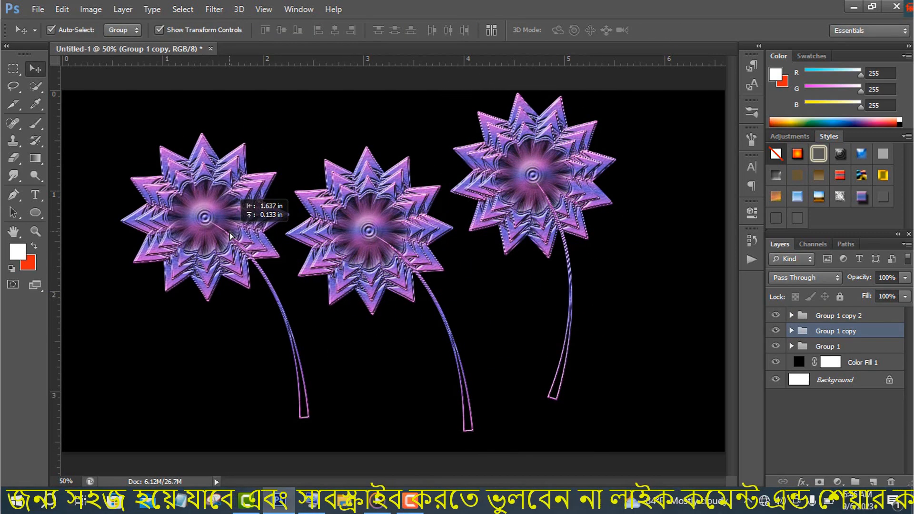
click(827, 347)
drag(383, 227, 379, 173)
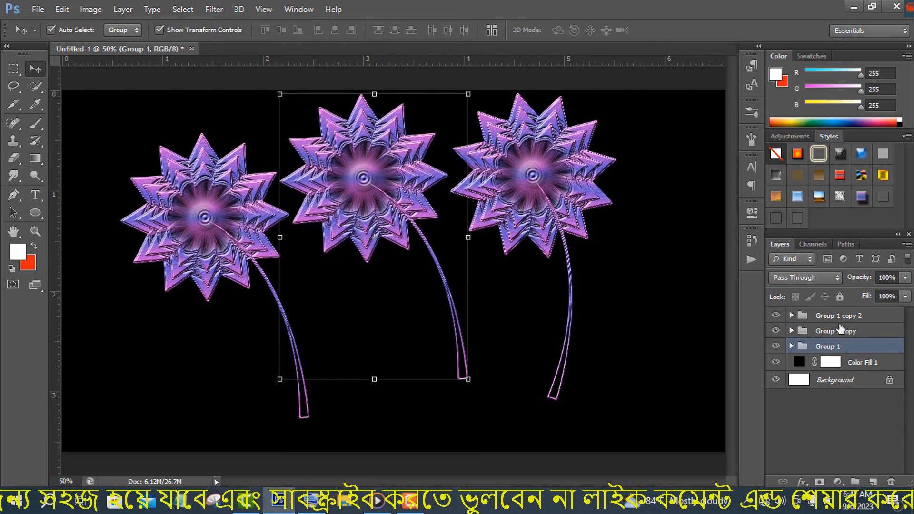
Move the left flower copy lower and rotate it about 21 degrees counterclockwise
click(841, 331)
drag(245, 196, 286, 228)
drag(148, 161, 115, 195)
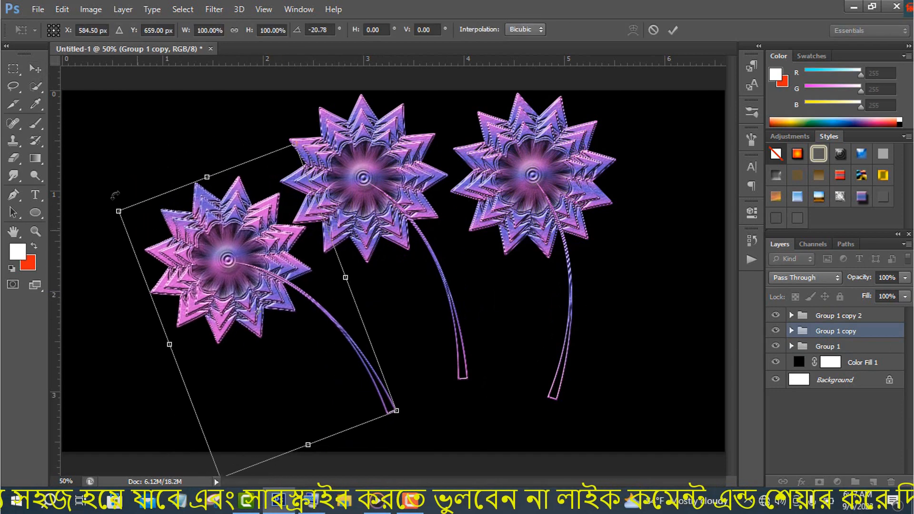
drag(271, 271, 267, 272)
click(672, 30)
Warp the left flower's stem so that its lower end meets the base of the middle flower's stem
click(792, 331)
click(855, 353)
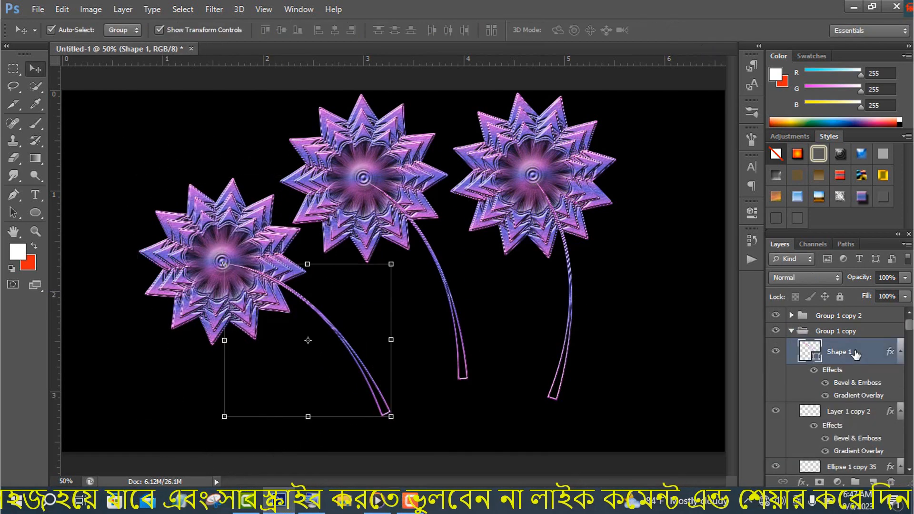
key(ctrl+t)
right_click(309, 112)
click(347, 214)
drag(391, 417, 472, 378)
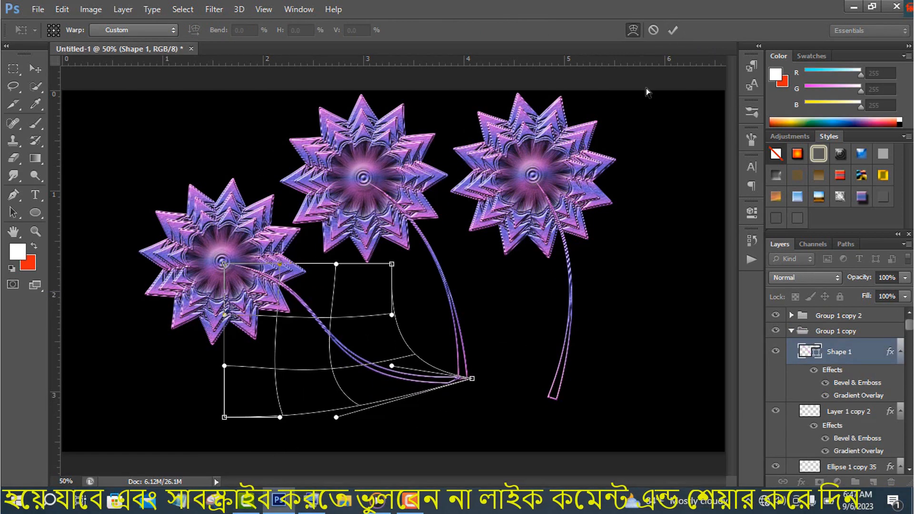
click(672, 30)
click(792, 332)
Apply a custom warp to the right flower's stem and pull its lower-left corner to the middle stem's base
click(836, 347)
click(834, 318)
click(792, 315)
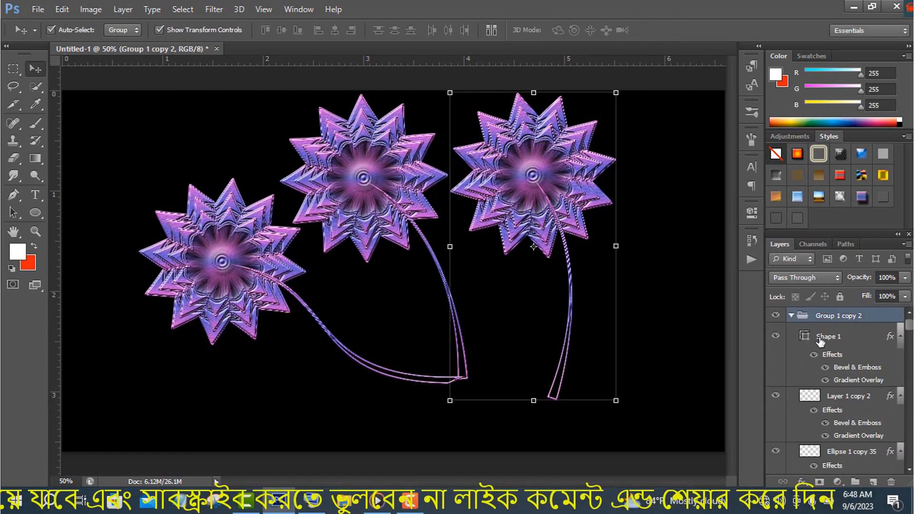
click(821, 340)
key(ctrl+t)
right_click(552, 331)
click(589, 200)
drag(534, 401, 463, 380)
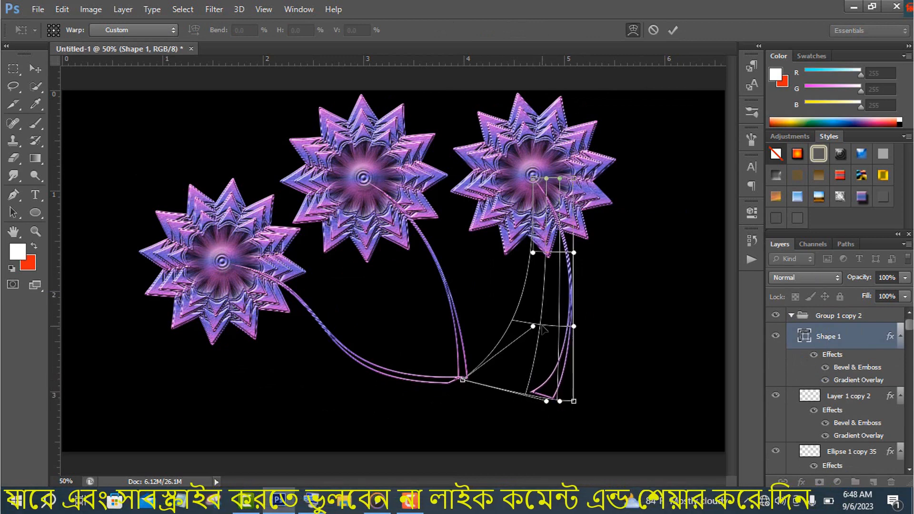
Bend the right flower's stem further within the warp so that it curves into the shared stem base
drag(542, 325, 496, 309)
drag(569, 402, 415, 374)
drag(463, 380, 449, 377)
drag(557, 401, 528, 395)
mouse_move(532, 327)
mouse_down()
mouse_move(540, 347)
mouse_move(559, 320)
mouse_move(539, 316)
mouse_up()
drag(449, 378, 485, 384)
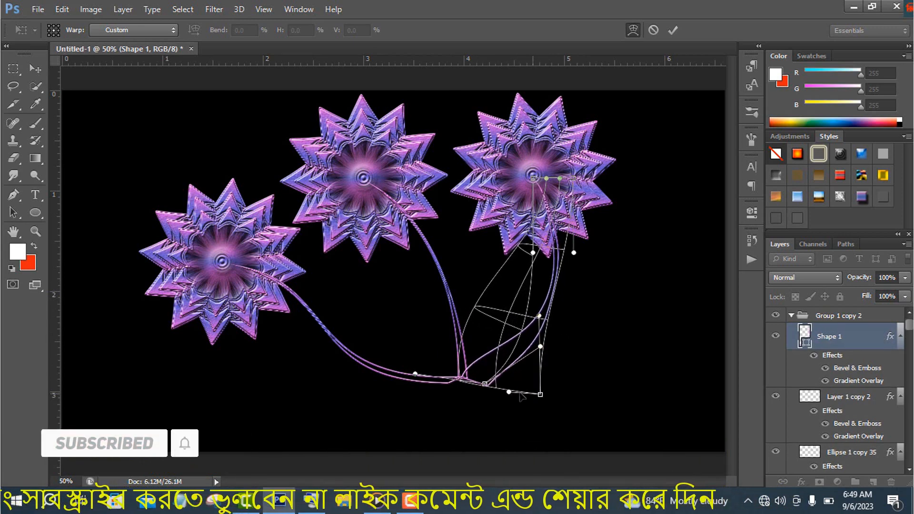
click(673, 31)
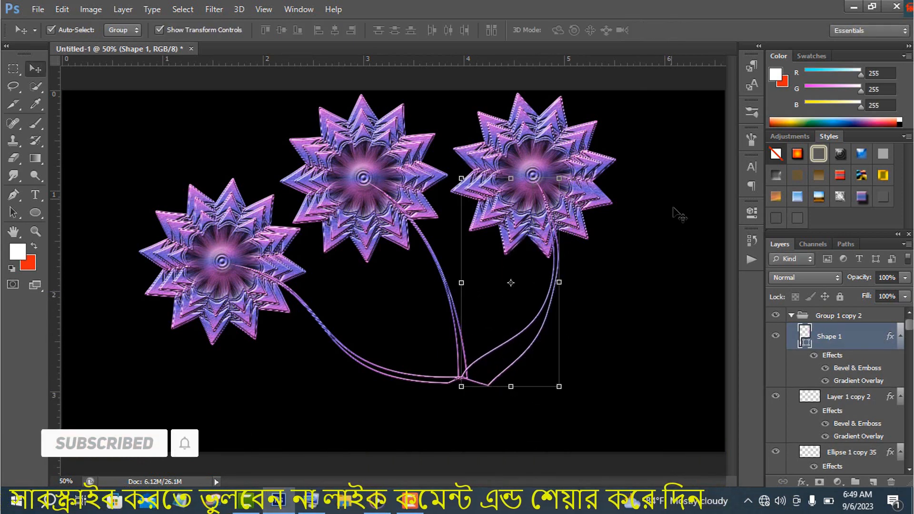
click(792, 316)
Select all three flower groups and rotate them together slightly clockwise
shift+click(829, 347)
key(ctrl+t)
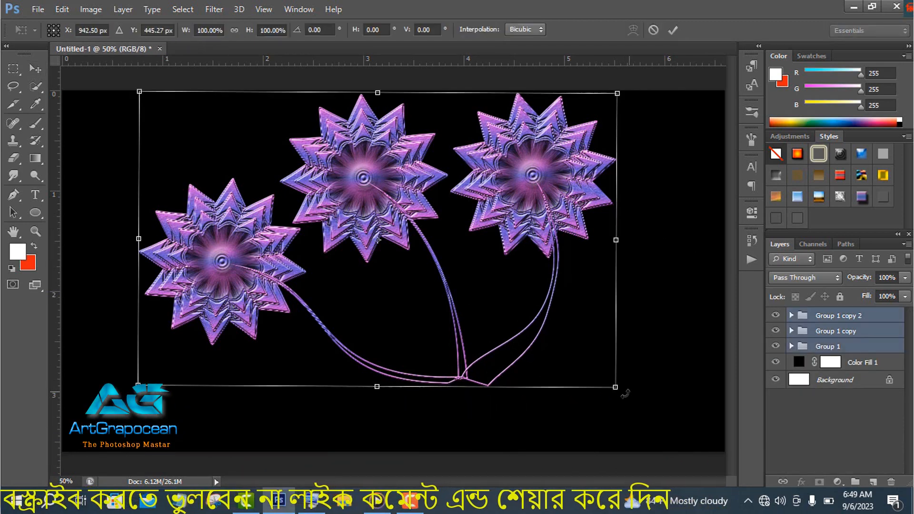
drag(644, 400, 599, 407)
click(672, 31)
Duplicate the right flower group twice and shrink the topmost copy
click(853, 316)
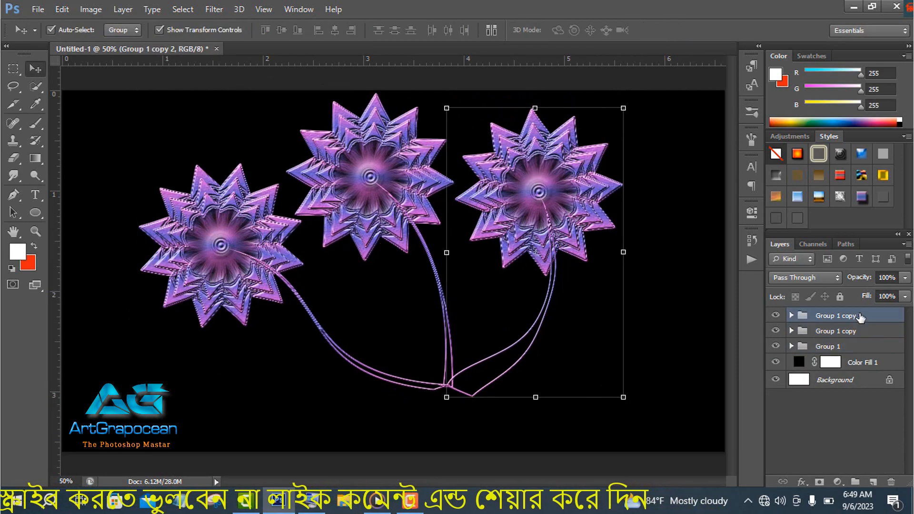
drag(877, 319, 874, 482)
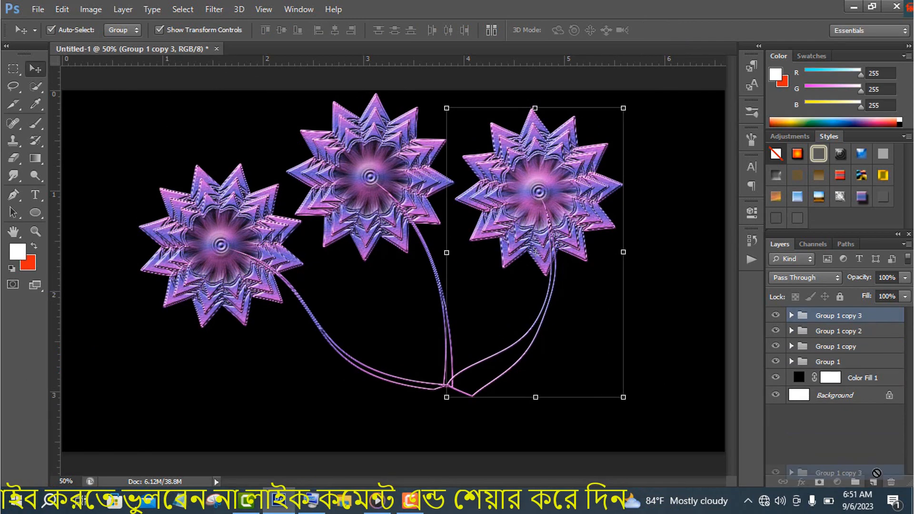
drag(629, 389, 596, 343)
key(Return)
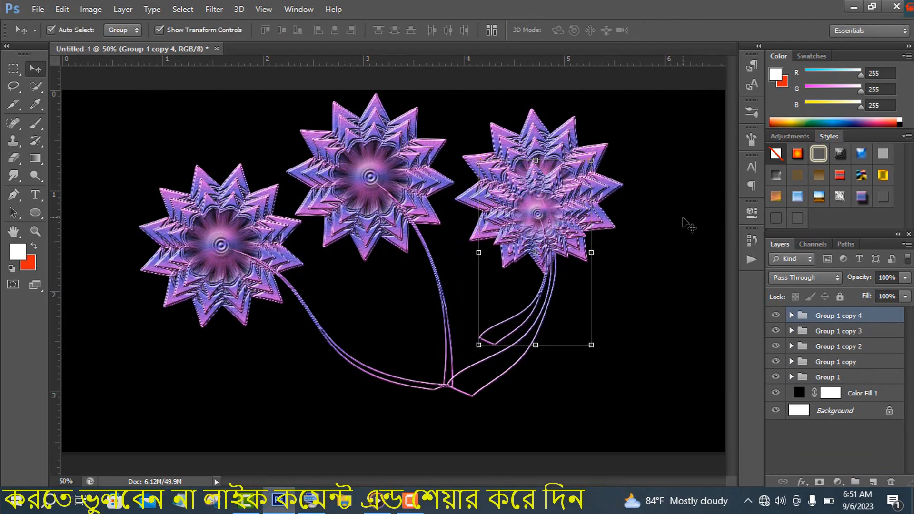
Rotate the shrunken flower copy 26.14 degrees clockwise and place it below and to the right of the right flower
drag(540, 198, 559, 281)
drag(626, 233, 649, 282)
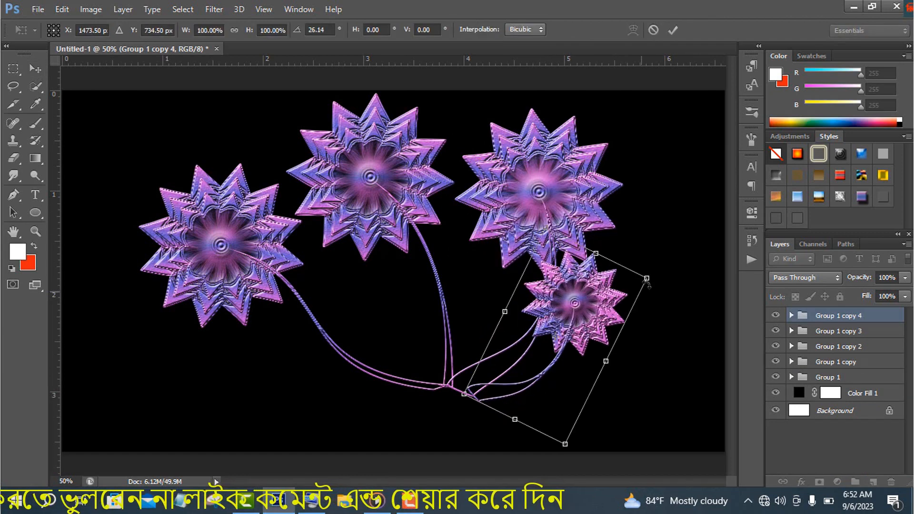
drag(599, 309, 630, 326)
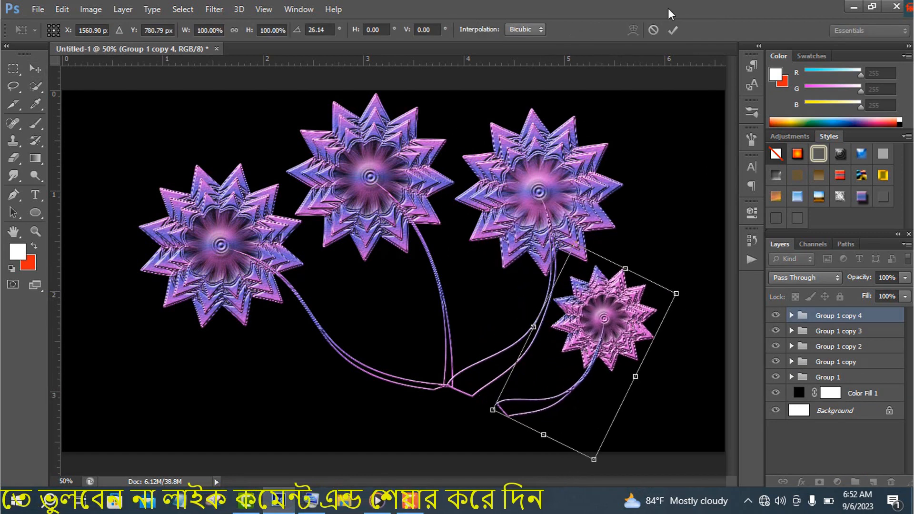
click(673, 30)
Warp the small right flower's stem so that its lower end extends to the shared stem base
click(792, 315)
key(ctrl+t)
key(Escape)
click(839, 337)
key(ctrl+t)
right_click(577, 341)
click(594, 260)
drag(487, 373, 484, 370)
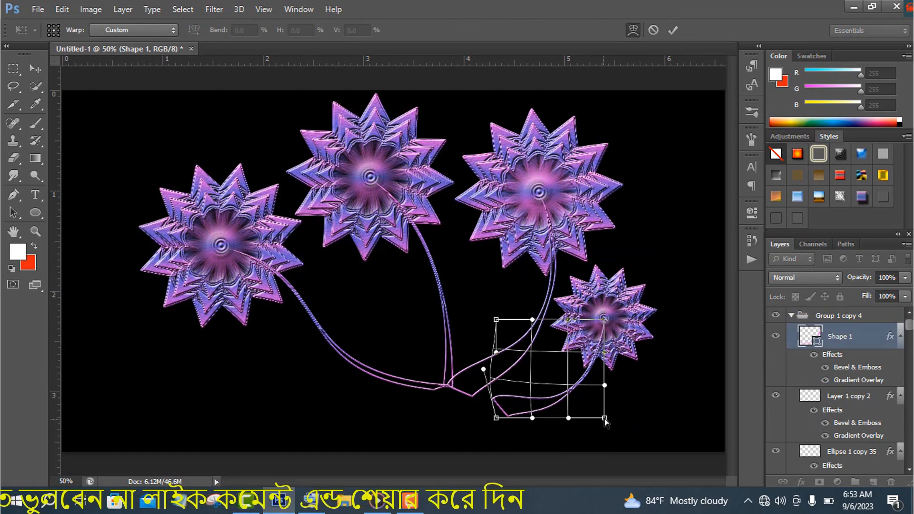
drag(604, 418, 589, 413)
drag(496, 418, 466, 410)
drag(561, 395, 570, 368)
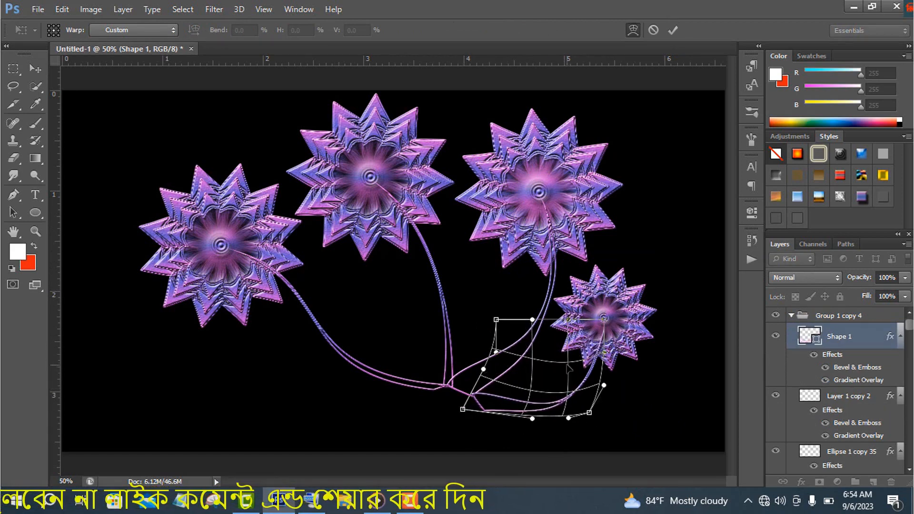
key(Return)
click(792, 315)
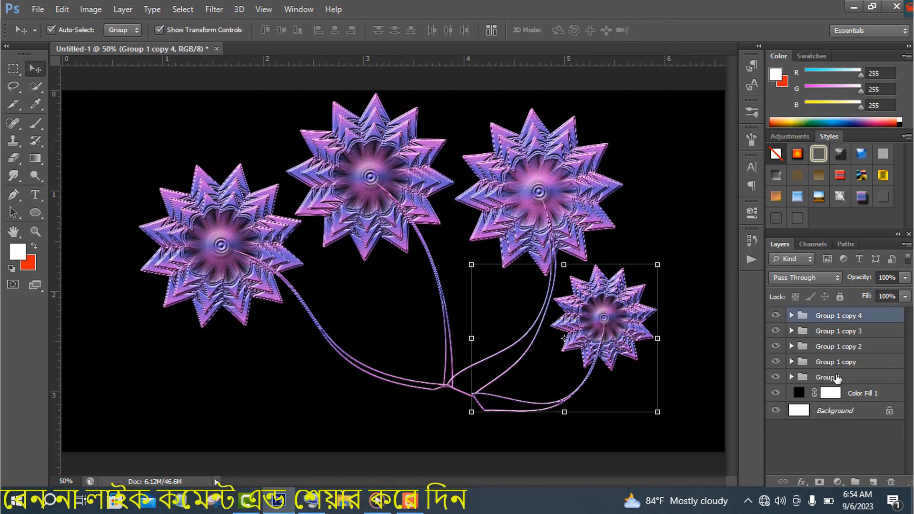
click(838, 378)
click(842, 364)
click(791, 362)
click(837, 388)
key(ctrl+t)
right_click(337, 320)
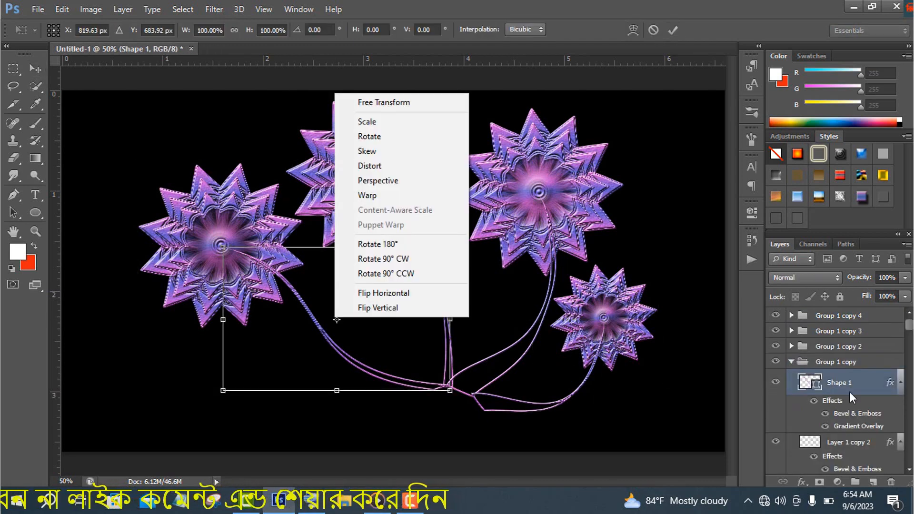
click(850, 392)
key(Return)
click(791, 361)
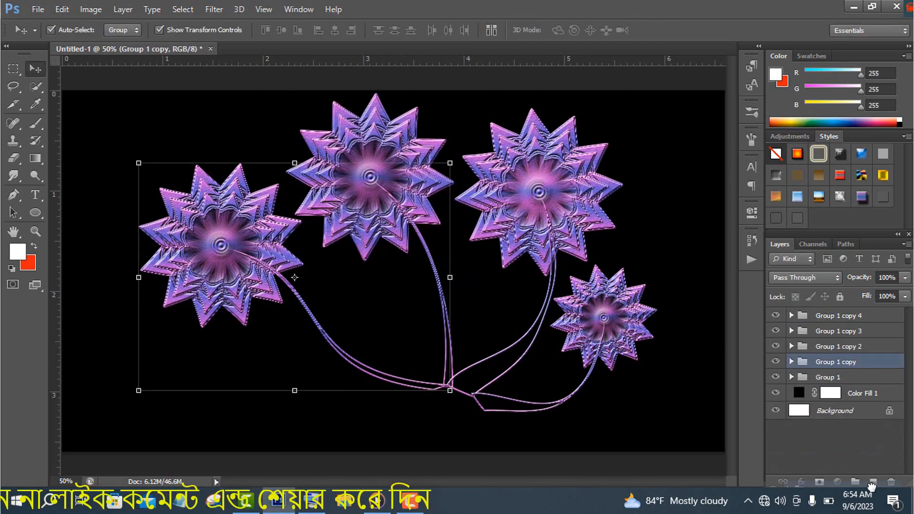
Duplicate the large left flower group and shrink the copy
drag(872, 487, 872, 486)
drag(450, 390, 388, 345)
key(Return)
Rotate the shrunken left copy 28.43 degrees counterclockwise and place it below the large left flower, its stem reaching the shared base
drag(294, 277, 324, 369)
drag(217, 291, 208, 323)
drag(286, 378, 302, 379)
drag(462, 425, 456, 394)
drag(438, 396, 424, 394)
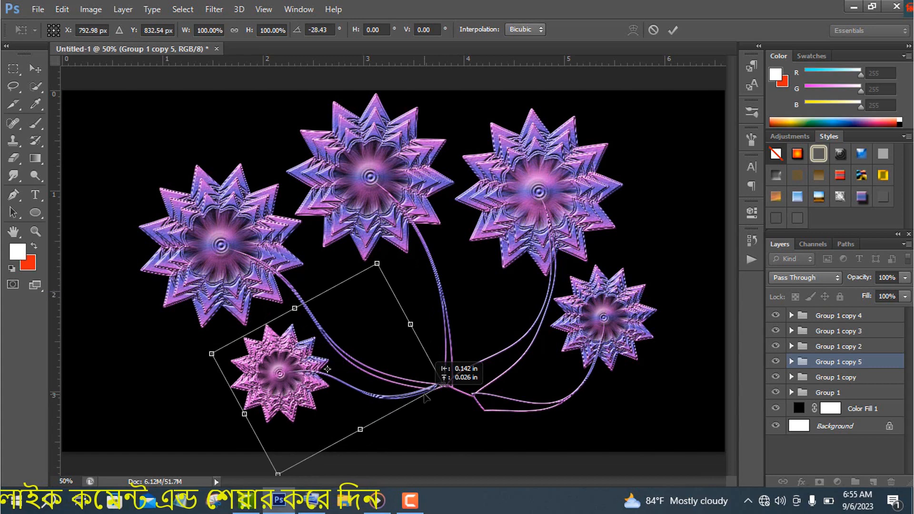
key(Return)
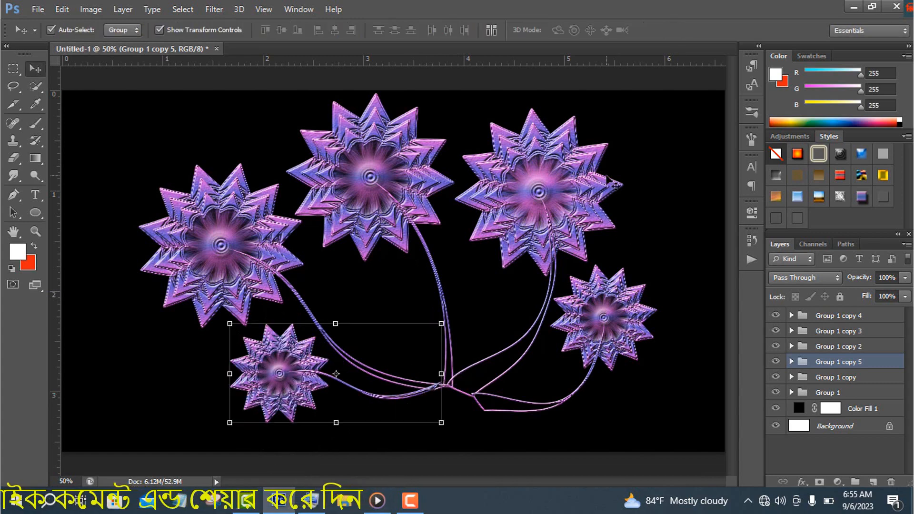
Duplicate the small lower-left flower, move the copy above it, scale it to about 70% and rotate it about 44 degrees clockwise
drag(876, 482, 874, 482)
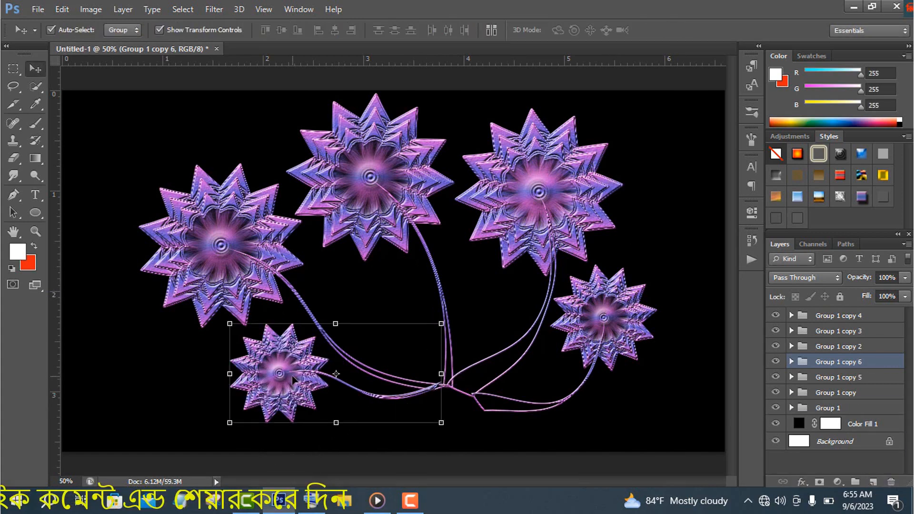
drag(294, 380, 314, 329)
drag(469, 271, 433, 348)
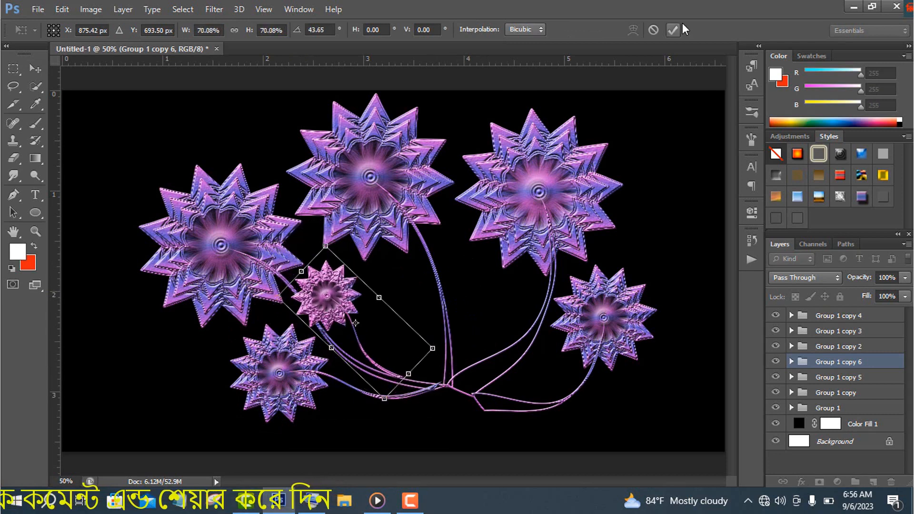
click(674, 29)
Move the newest small flower below the middle flower, enlarge it to about 105% and rotate it 7.75 degrees counterclockwise
drag(339, 306, 390, 326)
drag(446, 267, 452, 259)
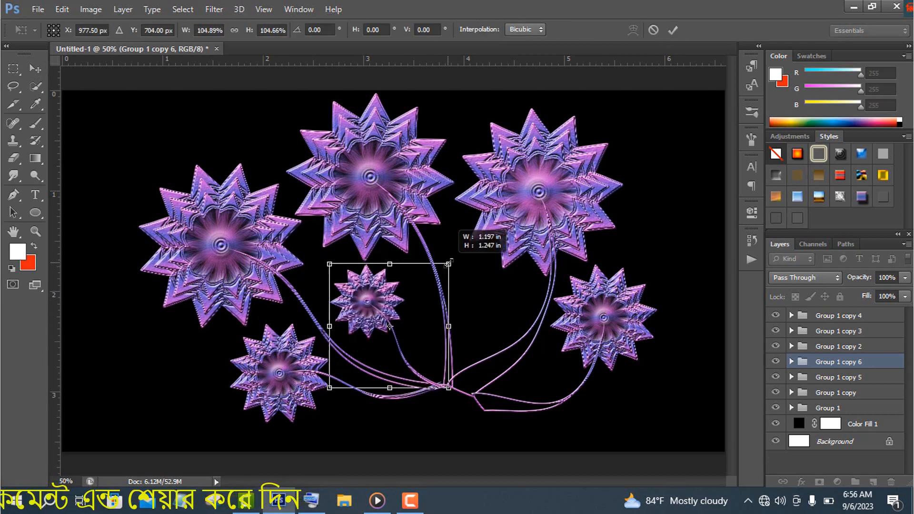
click(675, 30)
drag(446, 393, 454, 385)
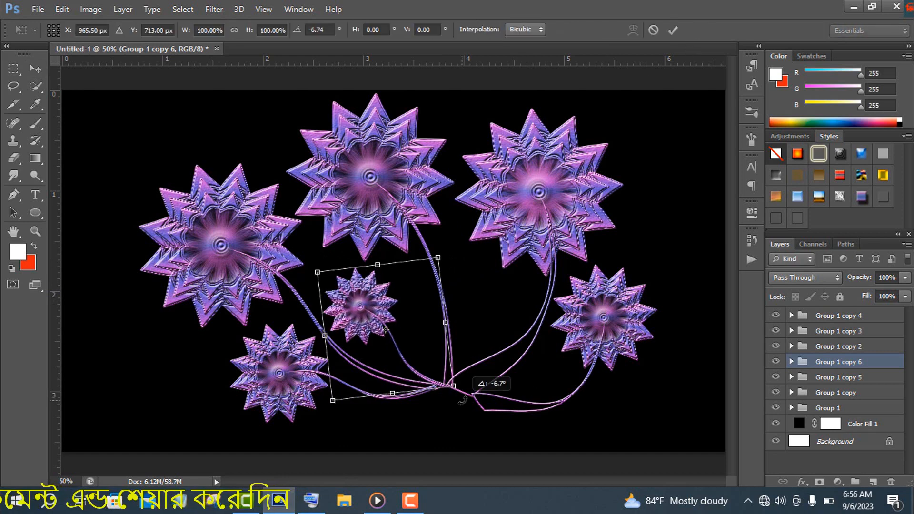
click(675, 29)
Duplicate the large right flower group again, then shift the Group 1 copy 3 flower left and scale it down to about 72%
click(855, 348)
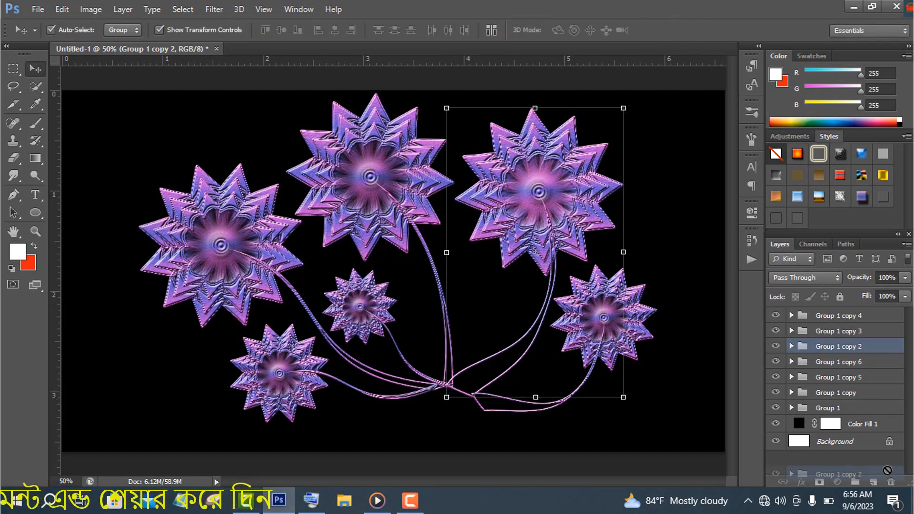
drag(887, 471, 874, 483)
drag(565, 234, 533, 234)
drag(592, 398, 550, 368)
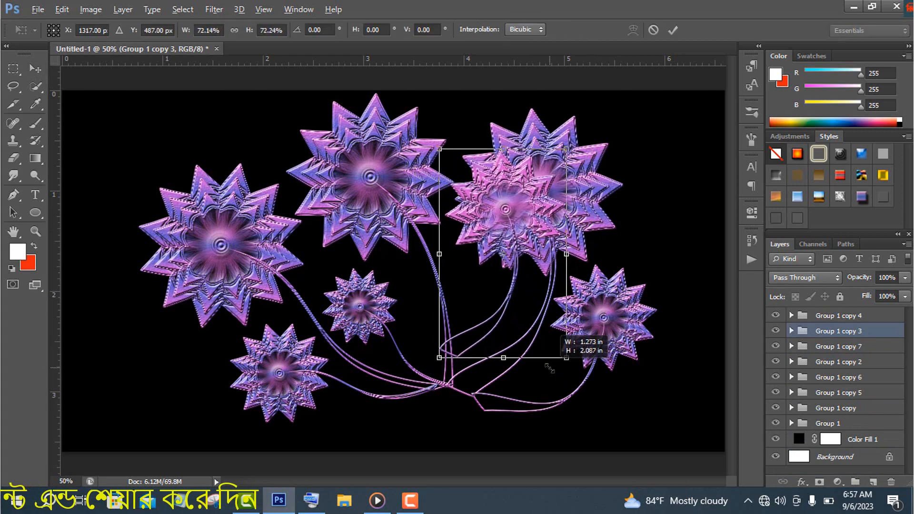
key(Return)
Shrink the Group 1 copy 3 flower further and place it between the middle and right flowers, its stem ending at the shared base
drag(527, 233, 531, 266)
drag(571, 182, 553, 221)
drag(531, 264, 508, 296)
drag(528, 250, 520, 268)
key(Return)
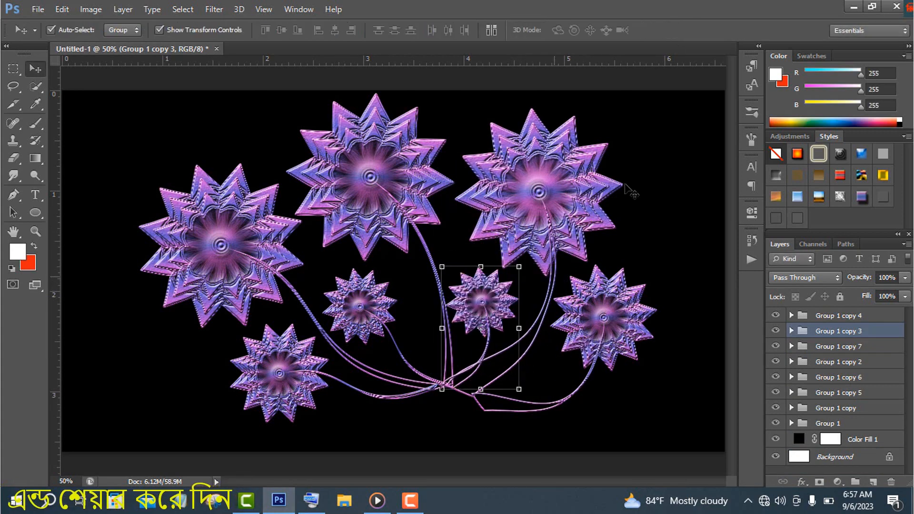
drag(487, 327, 488, 328)
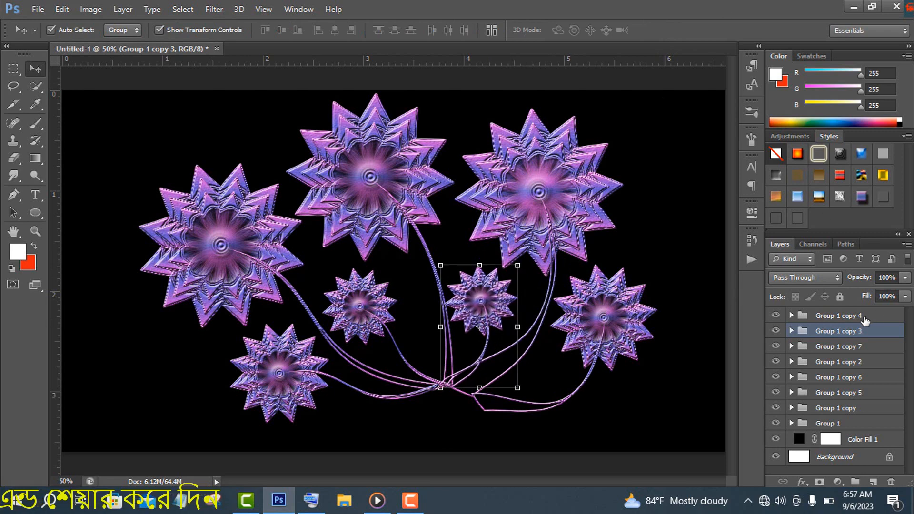
Select all the flower groups and move the whole bouquet up and to the left
click(864, 318)
shift+click(849, 423)
key(ctrl+t)
drag(471, 354, 457, 341)
Add a new layer above the flower groups and draw a white ellipse where the stems meet
click(869, 319)
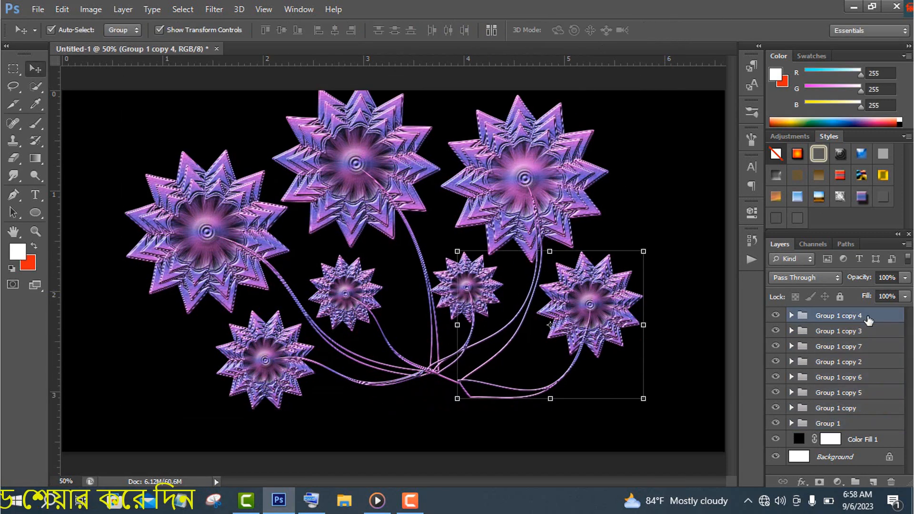
click(873, 483)
right_click(36, 214)
click(81, 224)
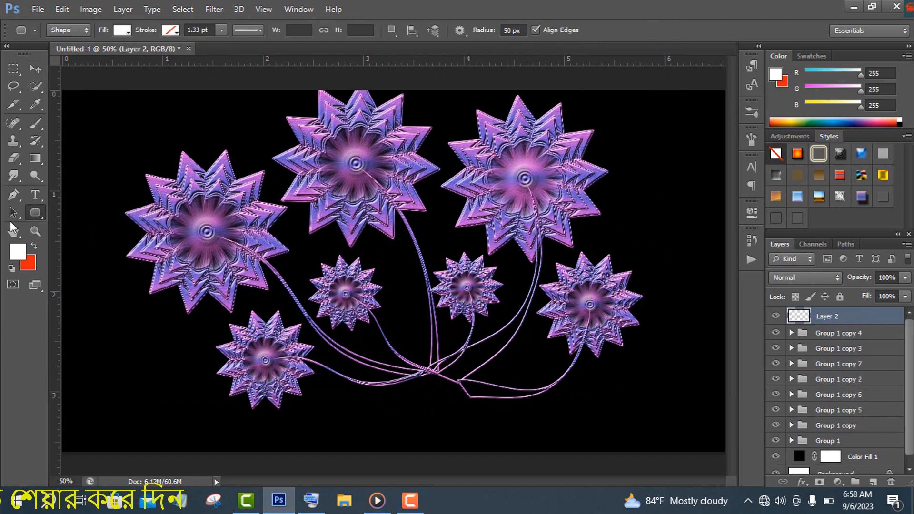
right_click(36, 213)
click(81, 236)
mouse_move(397, 370)
mouse_down()
mouse_move(473, 408)
mouse_move(468, 449)
mouse_move(449, 437)
mouse_up()
Draw a white rounded rectangle directly beneath the ellipse as the lower part of the vase
right_click(35, 213)
click(81, 224)
click(35, 69)
drag(457, 448, 434, 445)
click(673, 30)
Enlarge the white ellipse around the stem base, then flatten it by pulling its top and bottom edges inward
click(444, 393)
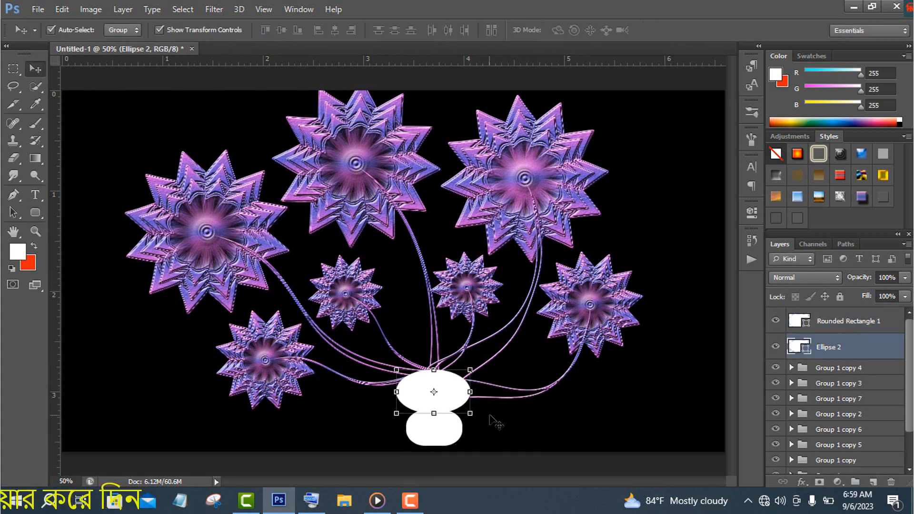
drag(434, 413, 486, 418)
click(673, 30)
key(Return)
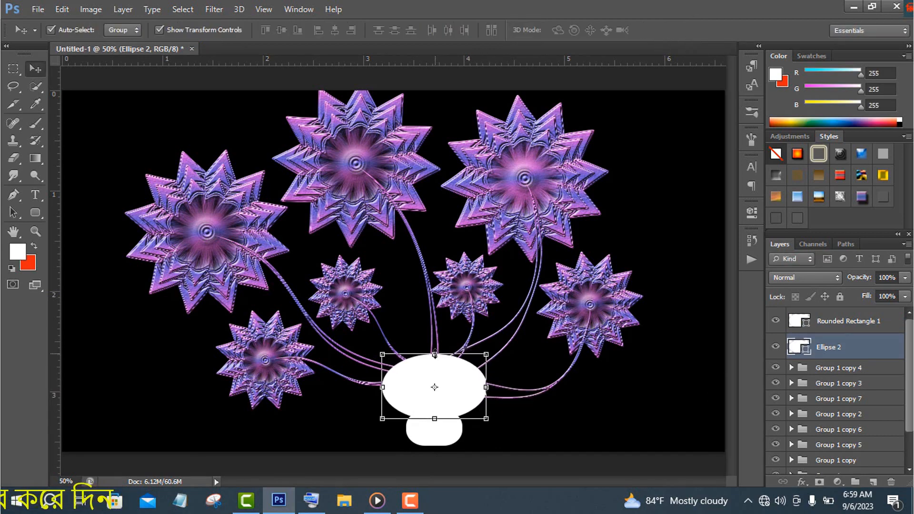
drag(435, 354, 435, 362)
click(673, 30)
drag(433, 423, 430, 415)
click(678, 31)
Enlarge the white rounded rectangle so that it extends down to the canvas's lower edge
click(434, 429)
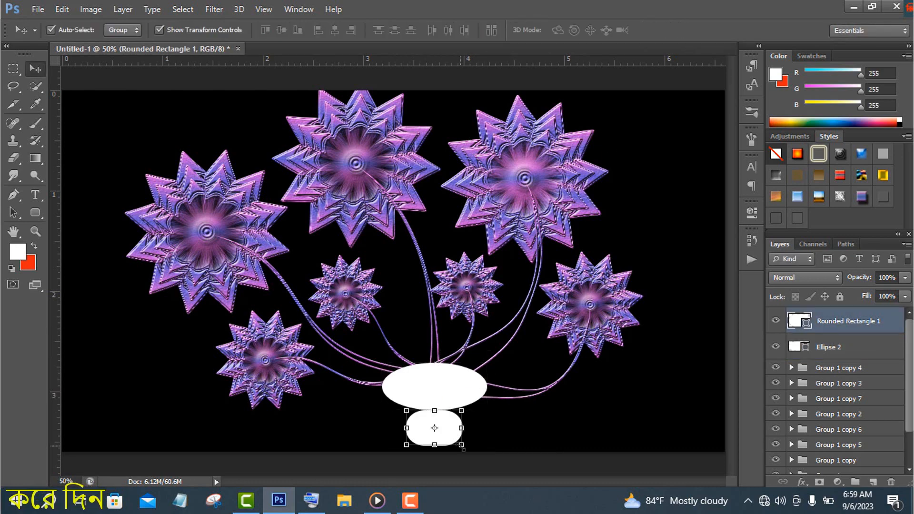
drag(462, 446, 472, 452)
click(672, 30)
Add a Gradient Overlay to the ellipse layer using the blue-violet to pink preset gradient
double_click(861, 352)
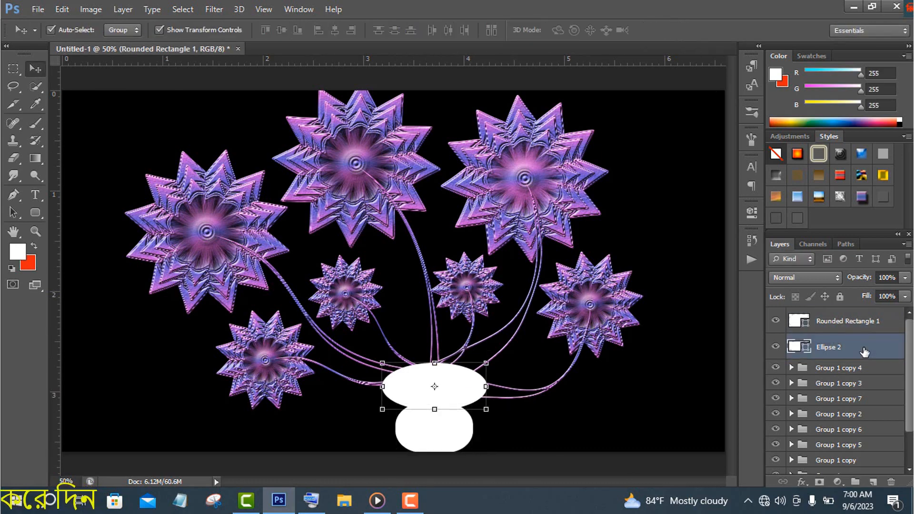
click(516, 326)
click(686, 292)
click(709, 247)
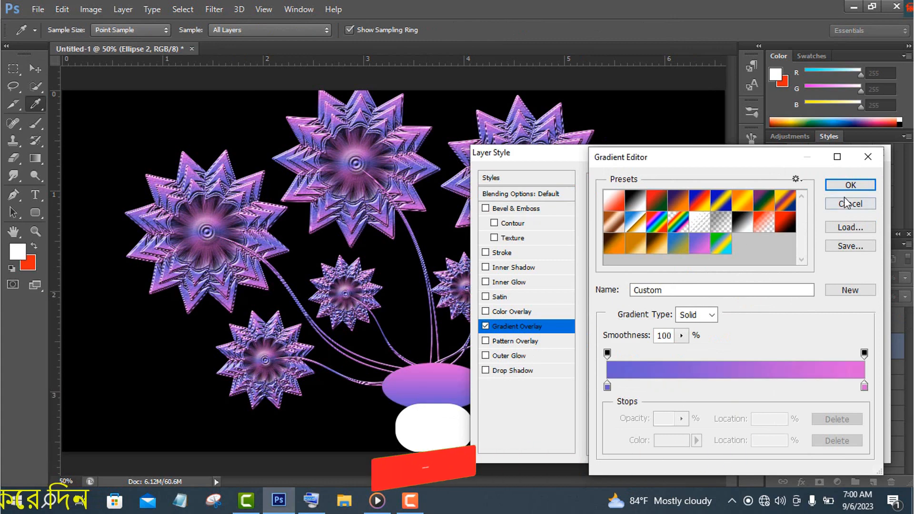
click(851, 185)
Set the ellipse's gradient overlay style to Diamond
click(688, 244)
click(676, 284)
click(690, 244)
click(684, 304)
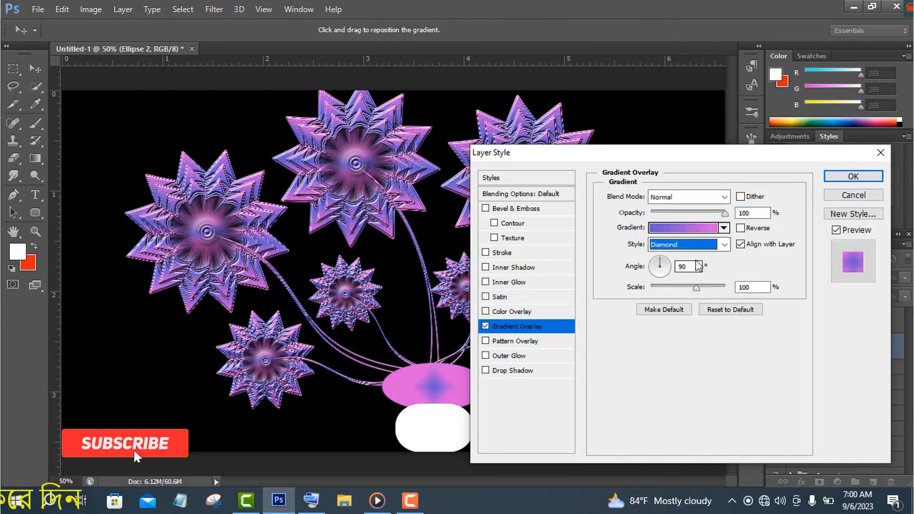
Set the ellipse's gradient overlay style to Linear and enable Bevel & Emboss with the Texture option
click(693, 245)
click(678, 258)
click(520, 240)
click(674, 213)
click(795, 297)
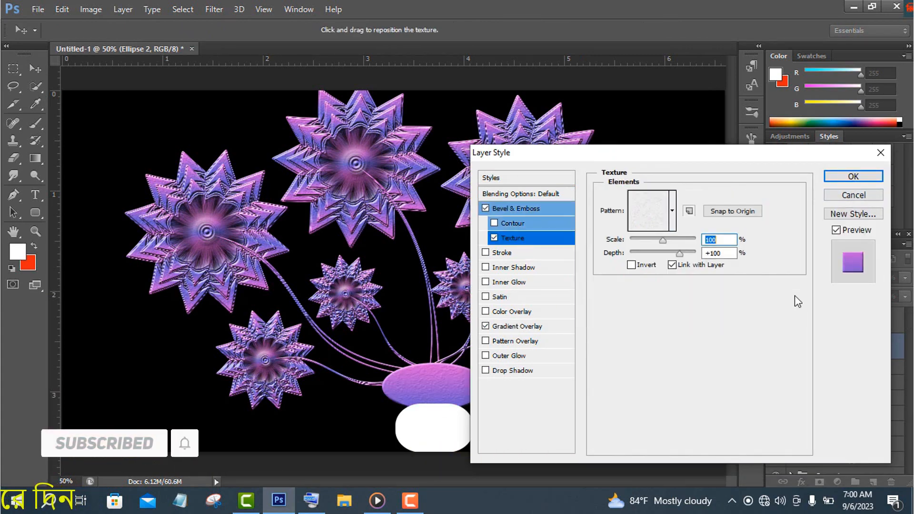
click(673, 212)
click(765, 330)
Enable the bevel's Contour on the ellipse, choosing the double-peak contour with a range of about 89%
click(551, 224)
click(655, 200)
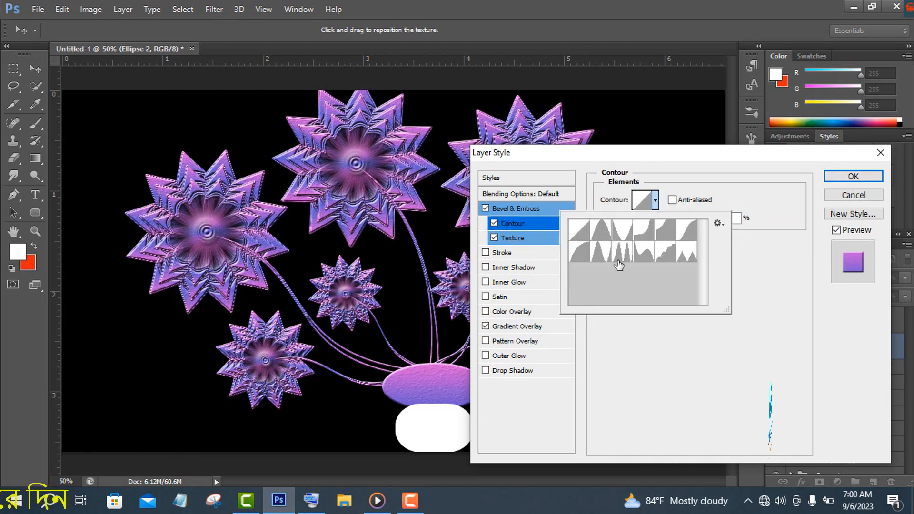
click(620, 258)
click(628, 373)
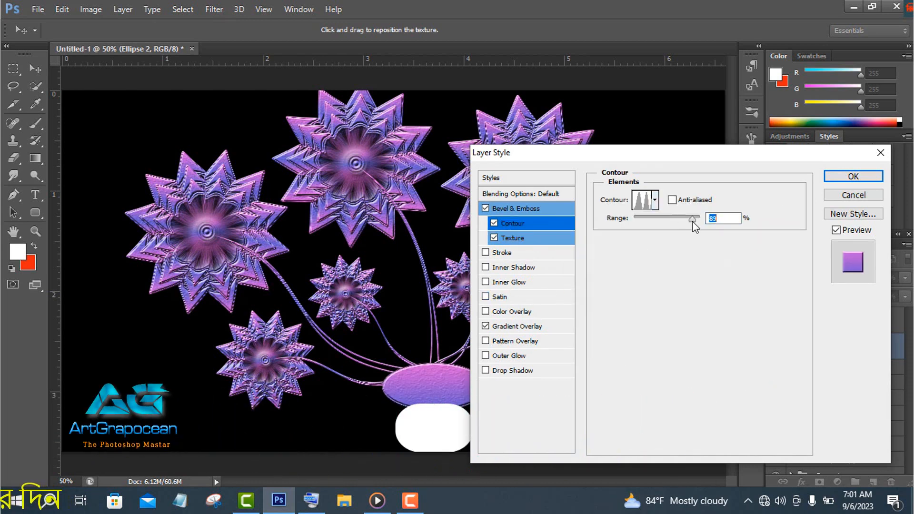
Add an Inner Shadow to the ellipse with distance 4 px, choke 4%, size 51 px, the double-peak contour and about 34% noise
click(516, 268)
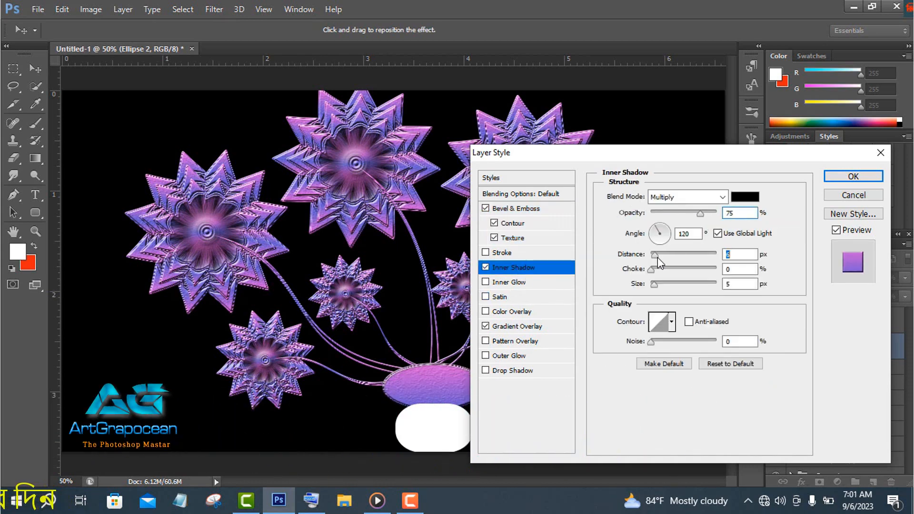
mouse_move(658, 257)
mouse_down()
mouse_move(674, 272)
mouse_move(656, 273)
mouse_up()
drag(656, 287, 670, 290)
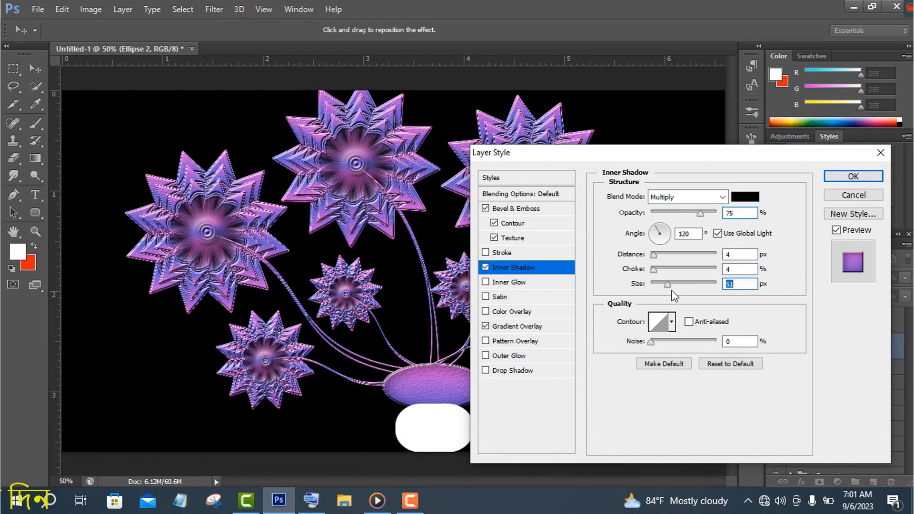
click(671, 322)
click(639, 374)
click(778, 397)
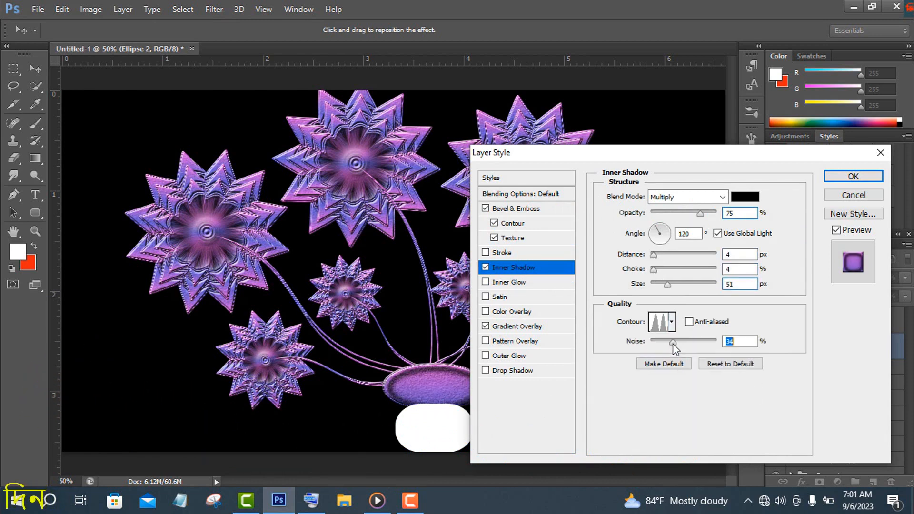
click(516, 283)
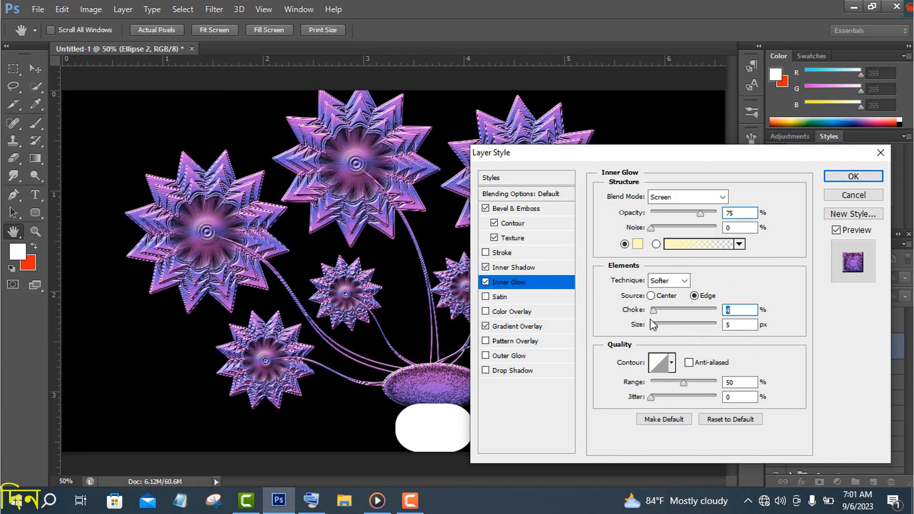
drag(654, 325, 670, 332)
click(672, 374)
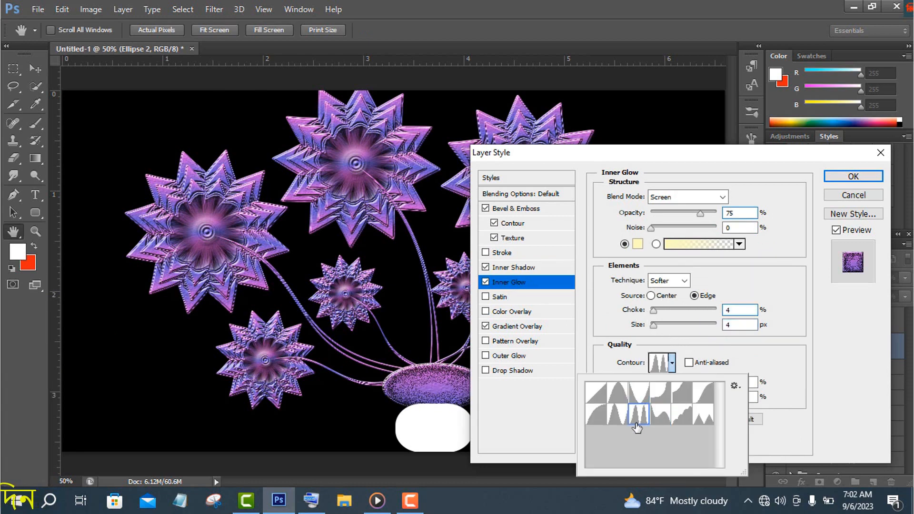
click(661, 397)
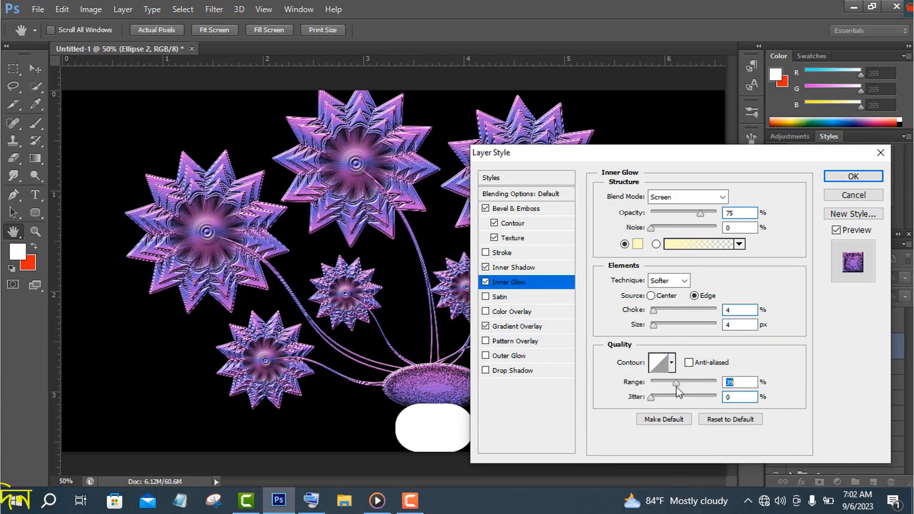
click(486, 282)
Apply the ellipse's layer style with Inner Shadow enabled and copy the same style to the rounded rectangle
click(486, 267)
click(486, 268)
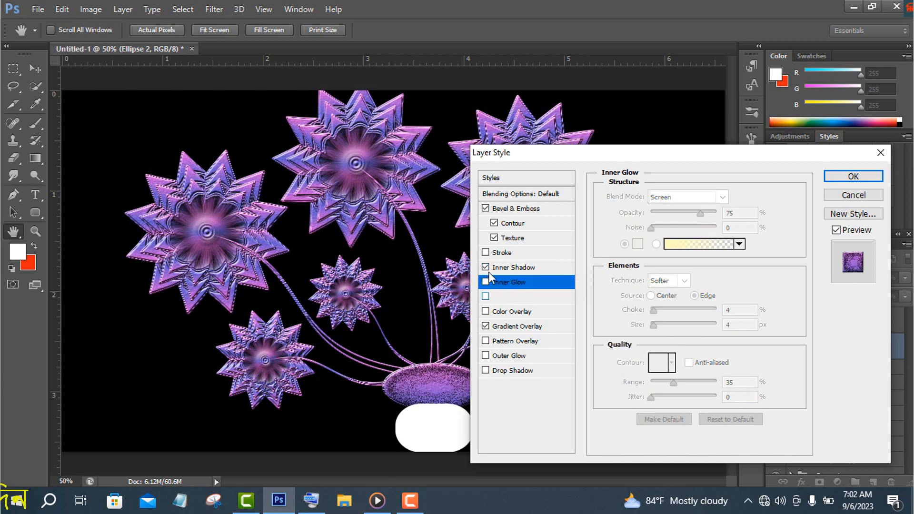
click(853, 177)
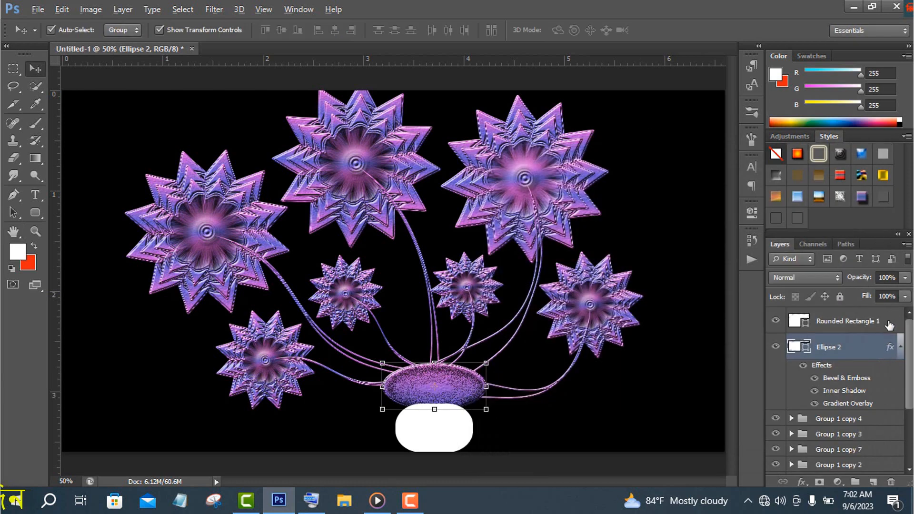
drag(889, 325, 890, 324)
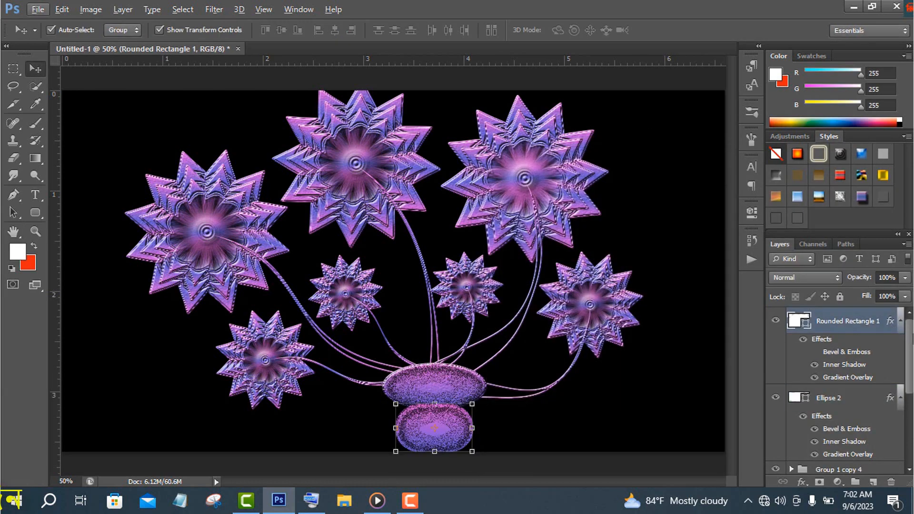
Rotate the group of the small lower-right flower and its stem clockwise by about 5.6°
scroll(888, 416, down, 5)
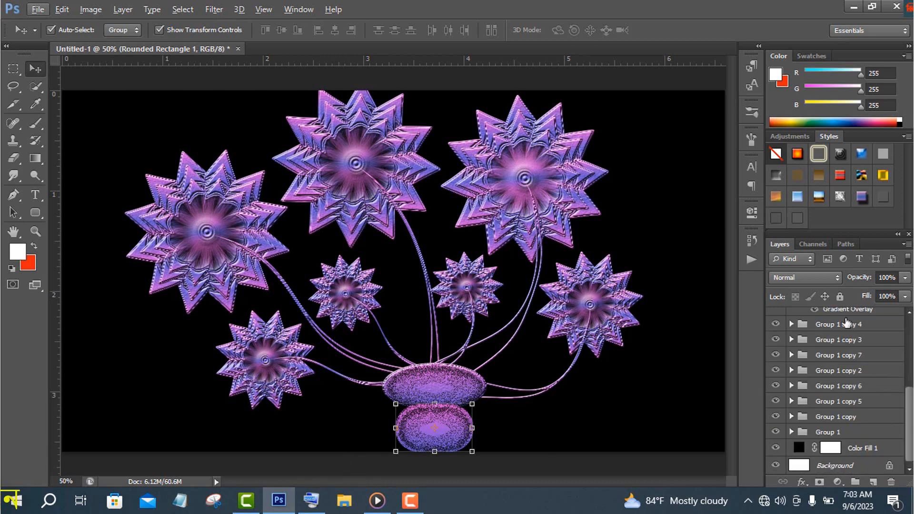
click(838, 325)
drag(644, 240, 651, 249)
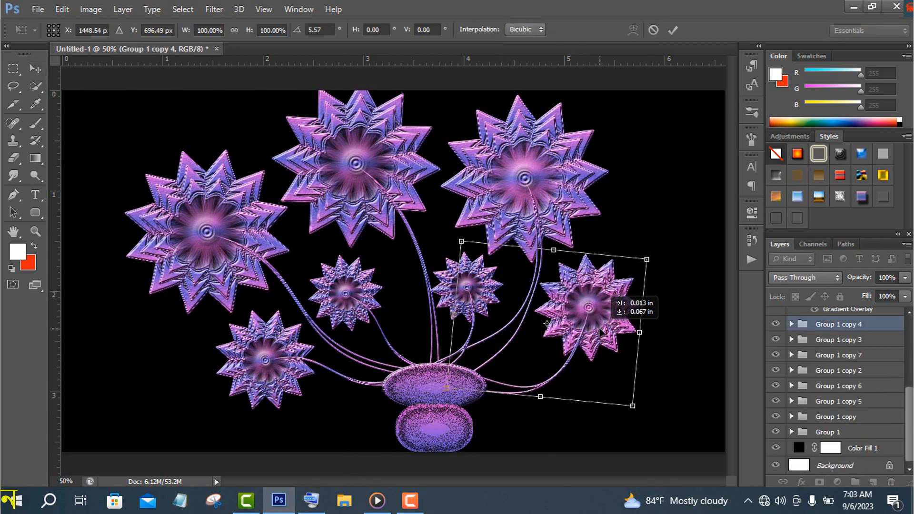